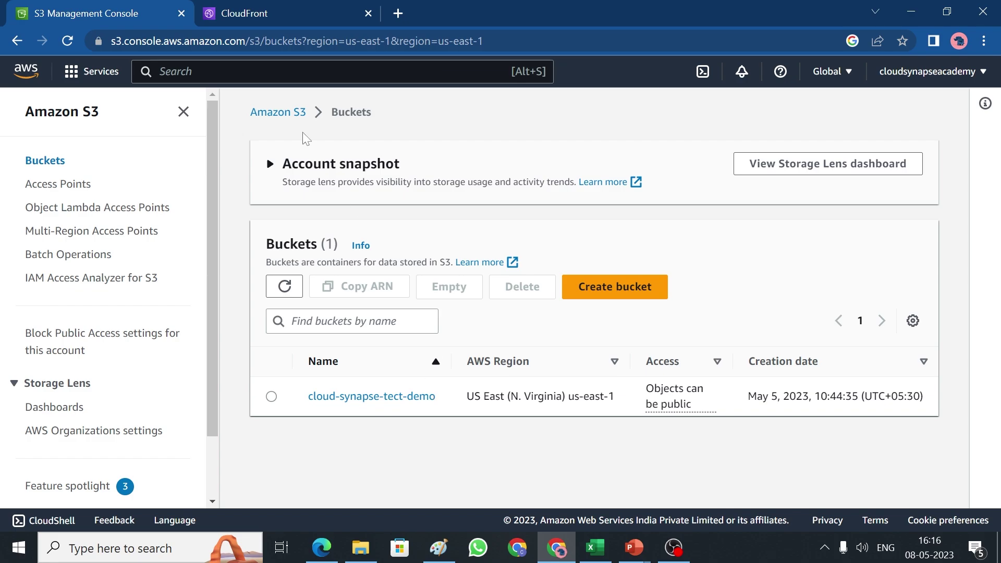
Open the cloud-synapse-tect-demo bucket and view its static website hosting settings, leaving without changes
left_click(399, 397)
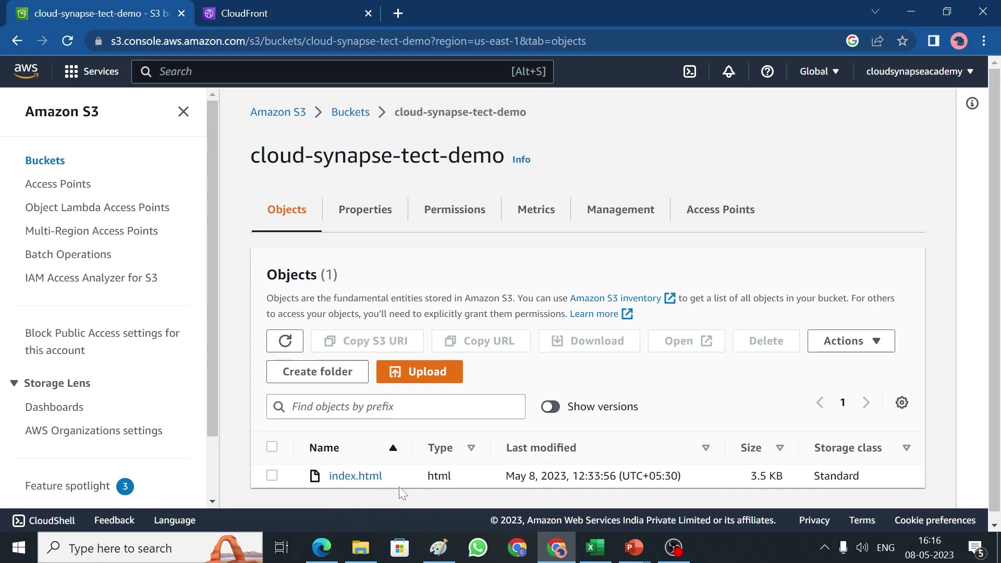
left_click(365, 209)
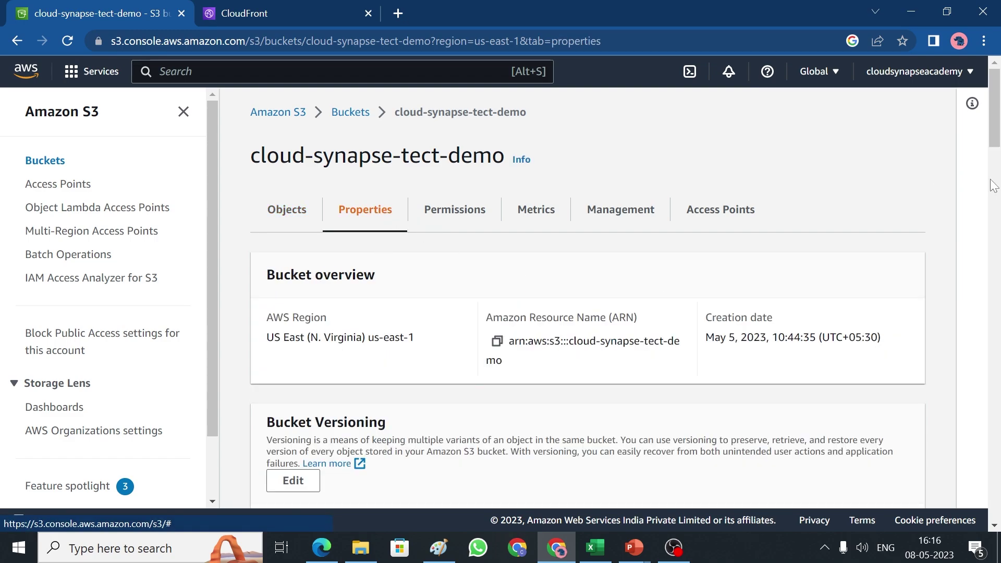
scroll(998, 156, "down", 3)
left_click_drag(998, 157, 998, 497)
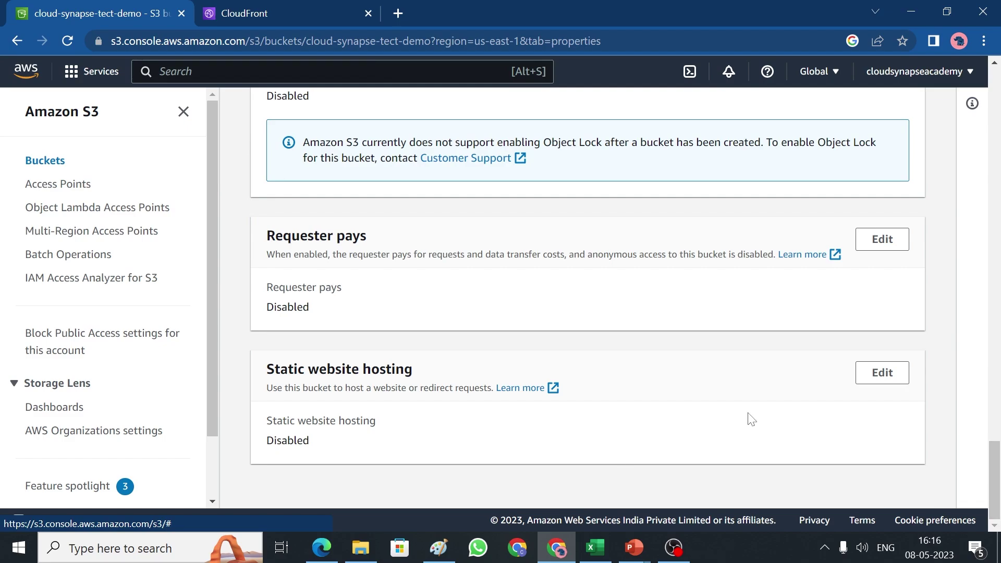
left_click(877, 386)
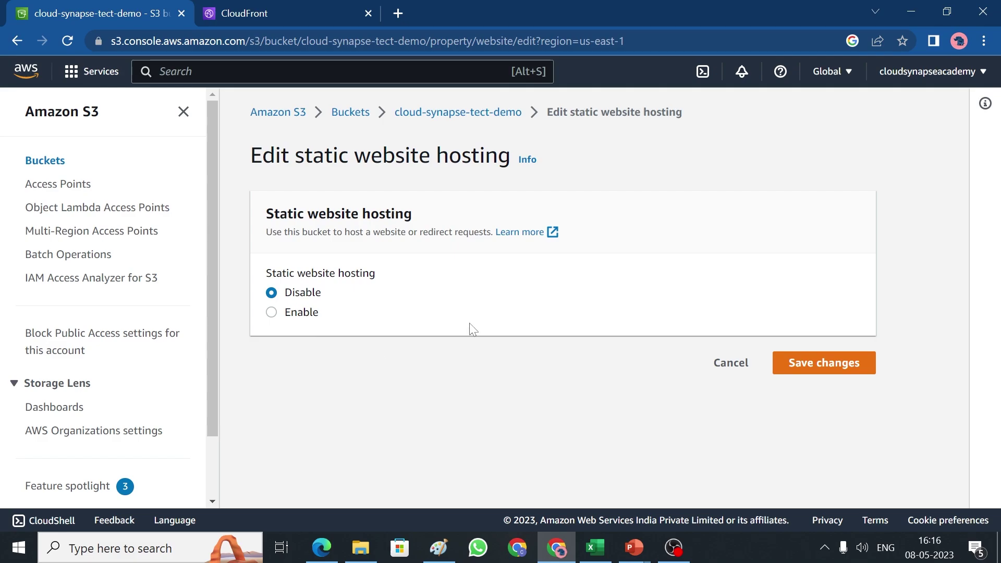
left_click(458, 116)
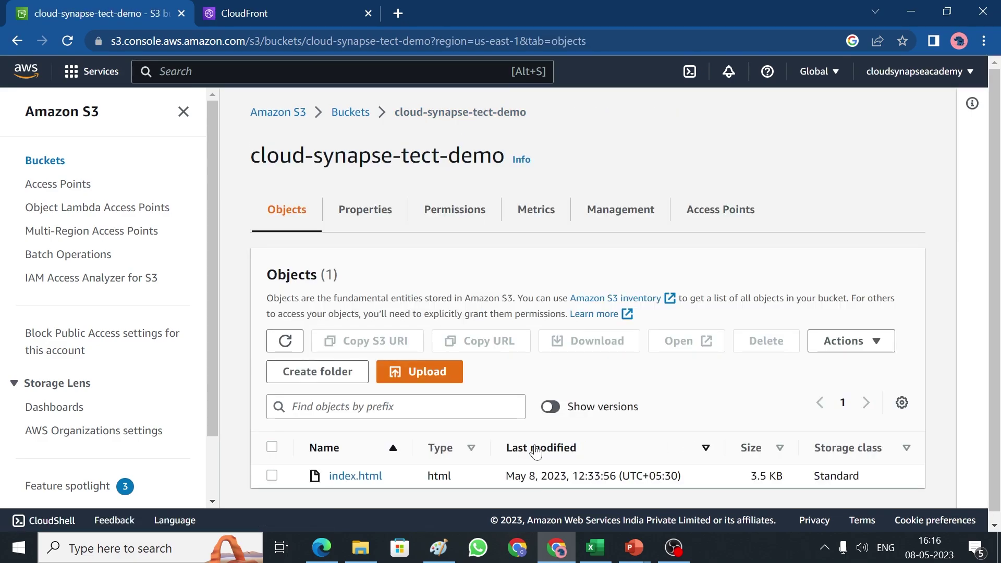
Make the index.html object in the bucket public using ACL and close the status report
left_click(272, 475)
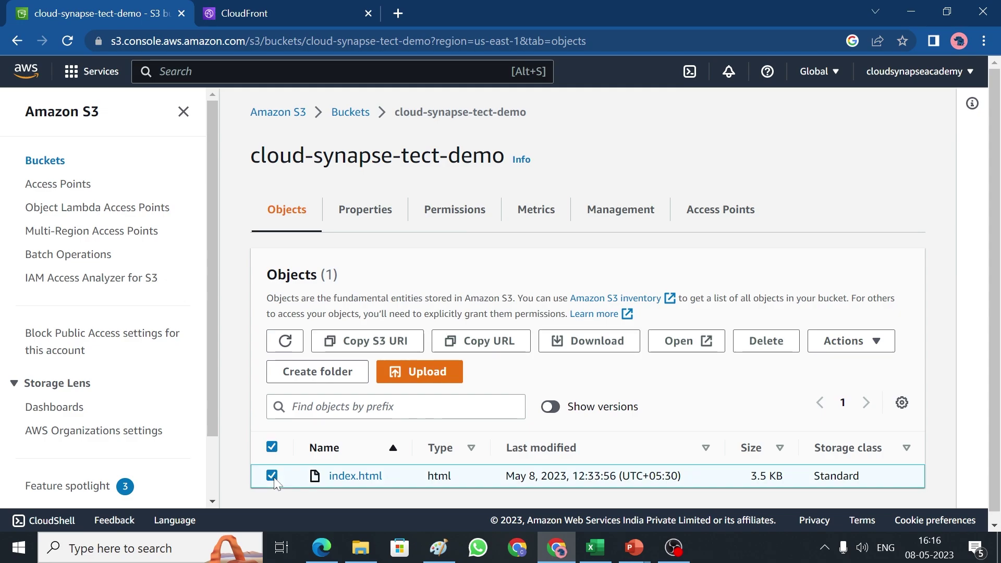
left_click(845, 341)
left_click_drag(886, 218, 896, 309)
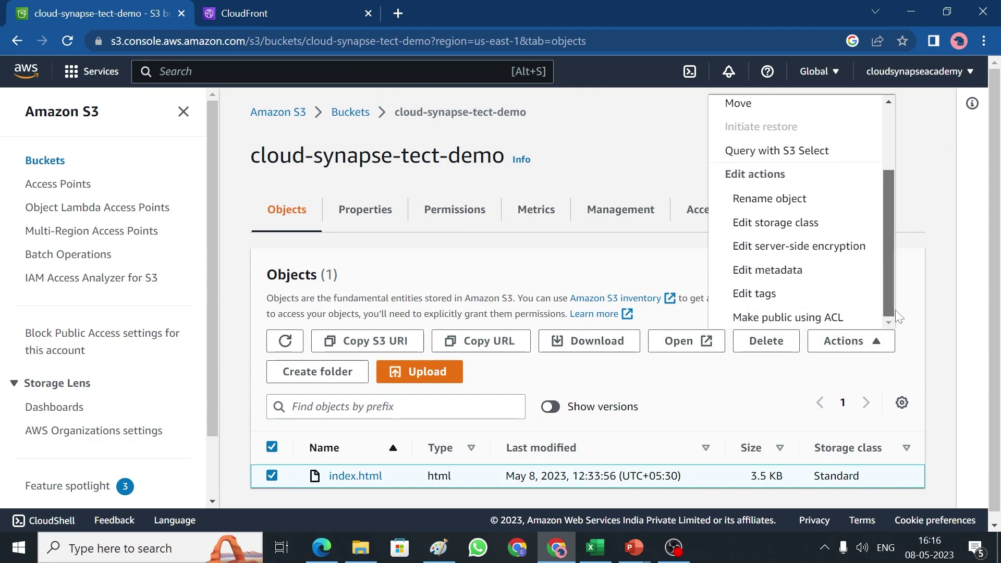
left_click(834, 320)
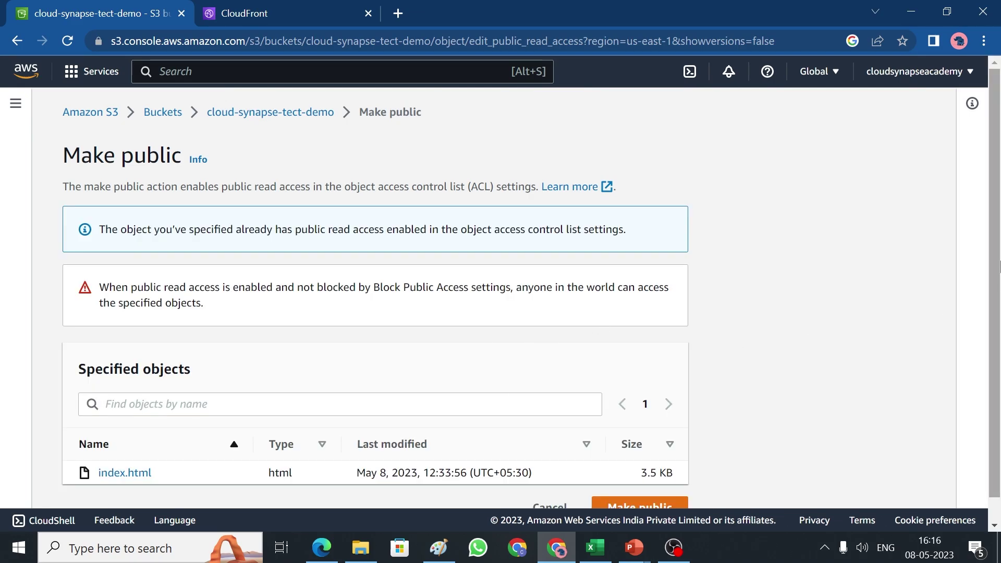
scroll(995, 253, "down", 1)
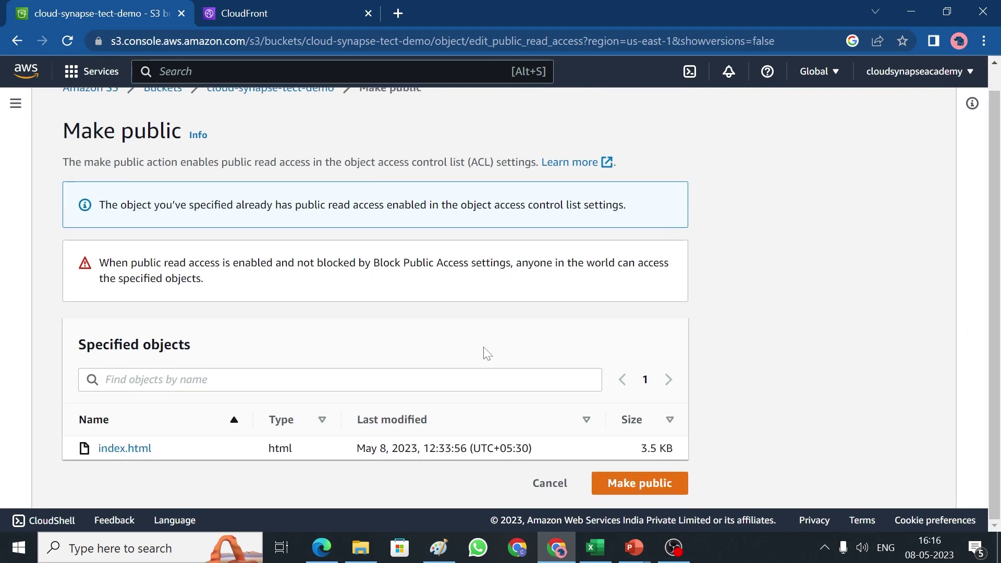
left_click(642, 492)
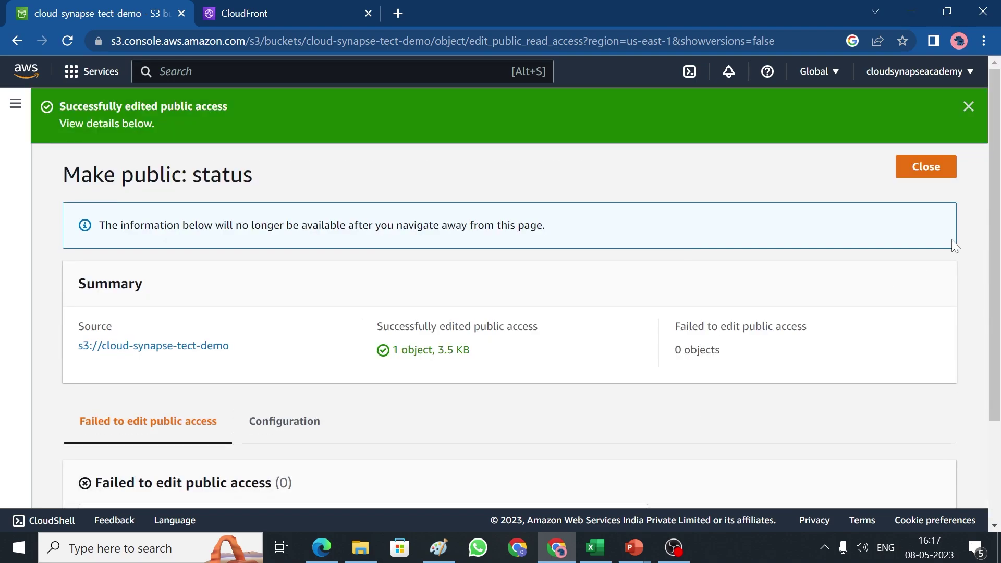
left_click(925, 169)
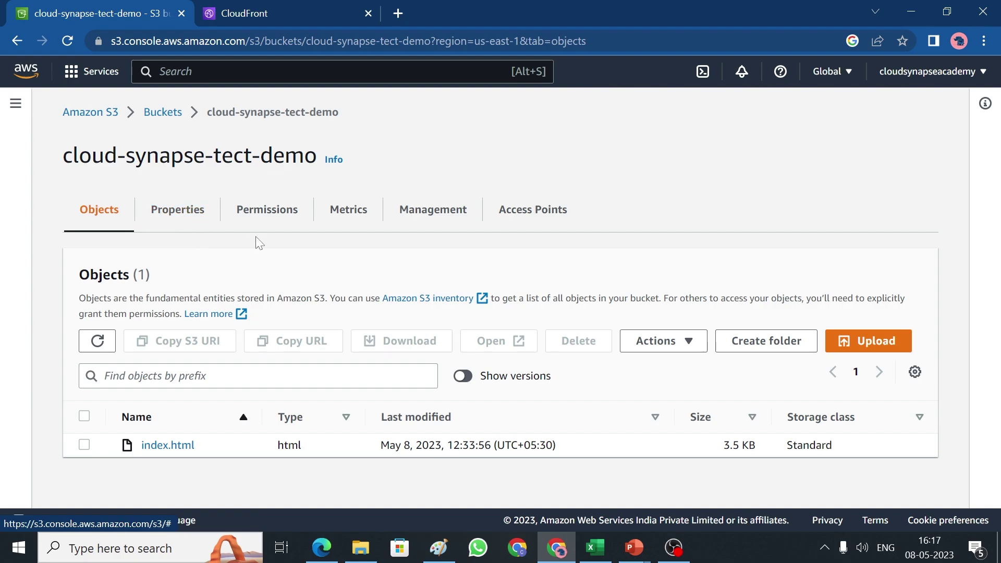
Save the bucket's Block public access settings with Block all public access unchecked, entering "confirm" to approve
left_click(273, 213)
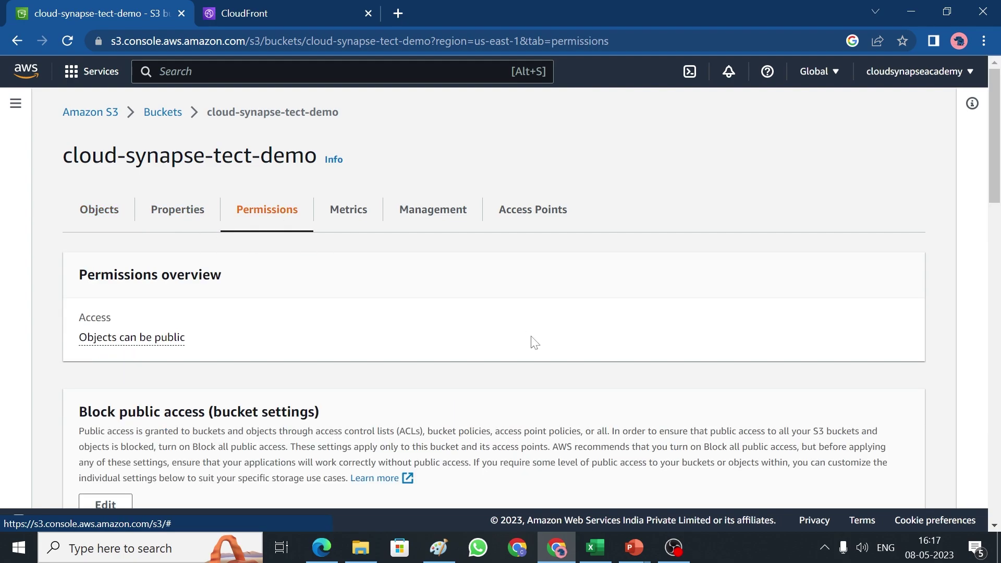
scroll(993, 153, "down", 5)
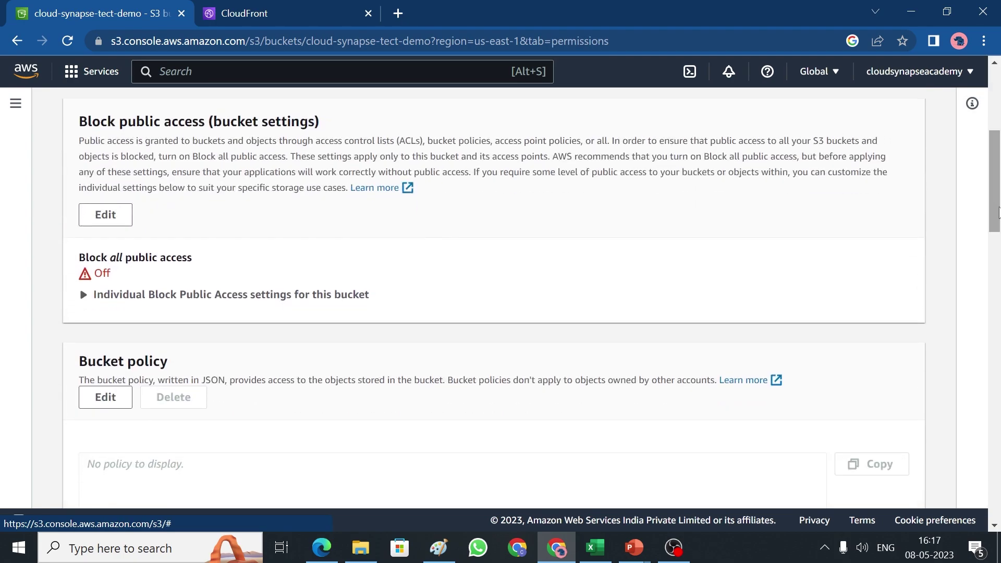
left_click(106, 215)
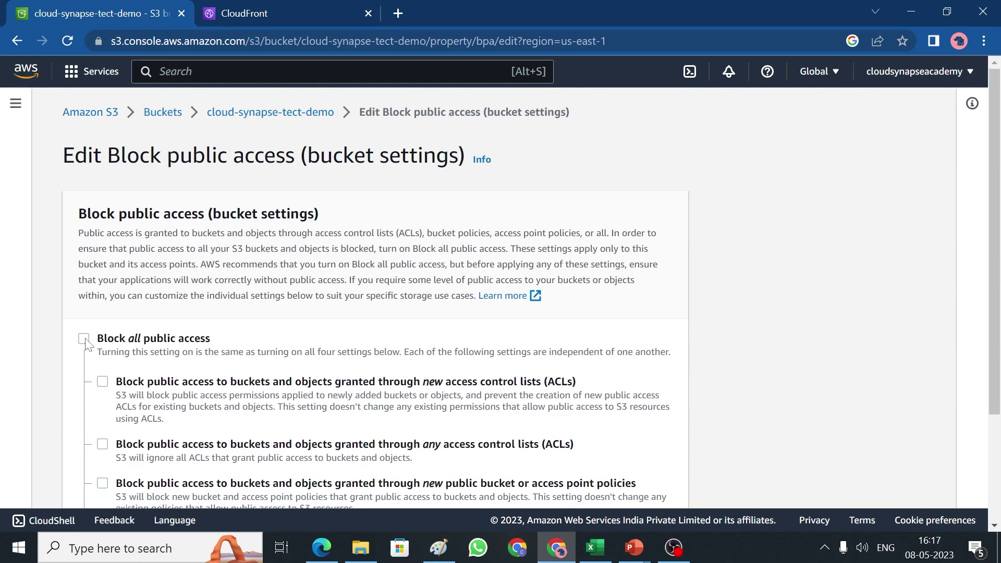
left_click(84, 339)
left_click(84, 339)
scroll(998, 317, "down", 2)
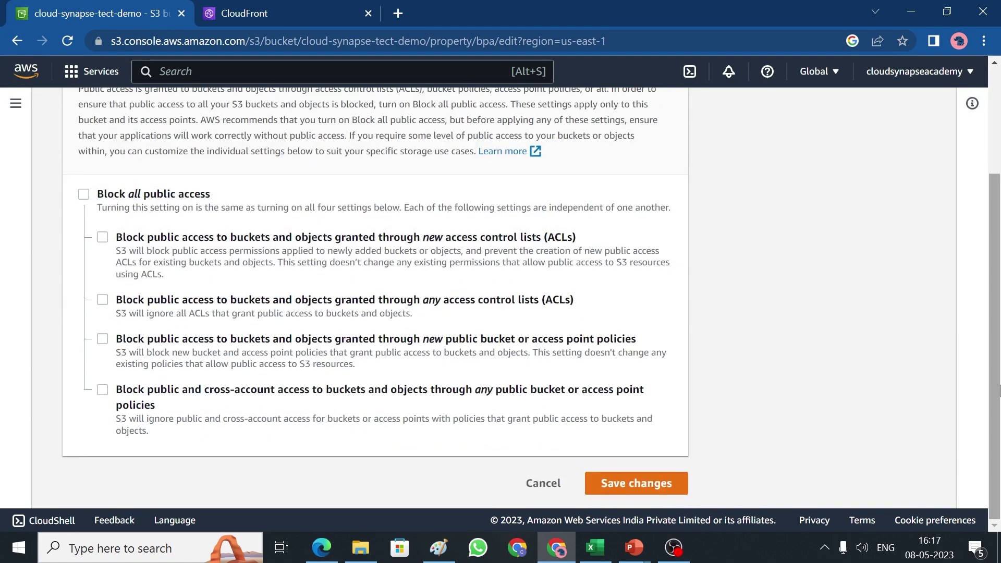
left_click(662, 476)
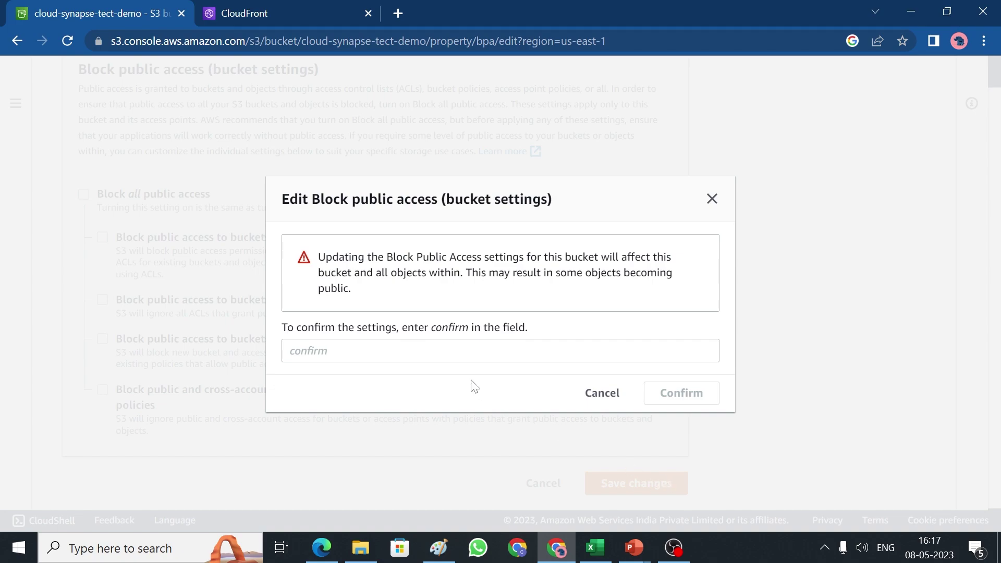
left_click(291, 350)
type("confi")
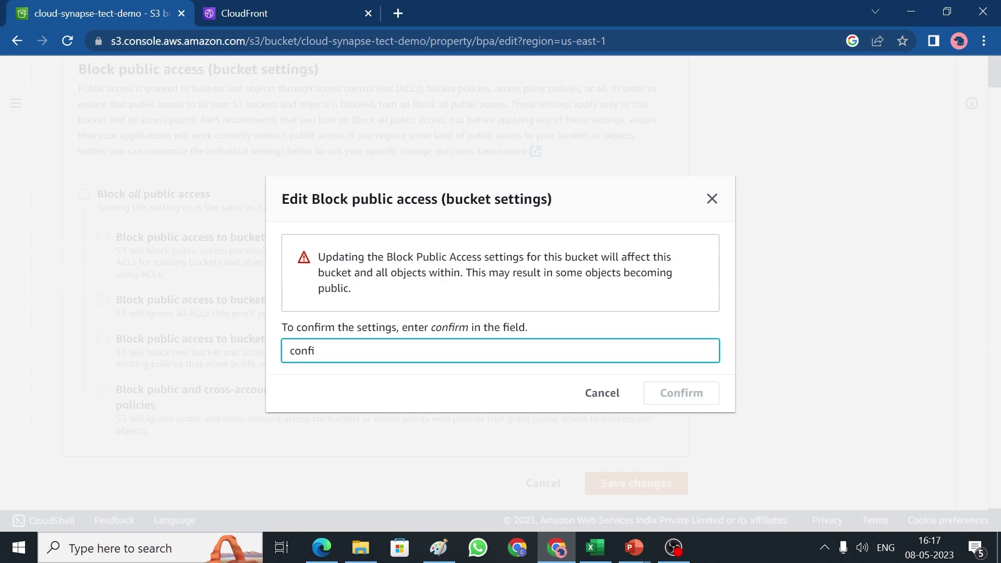
type("rm")
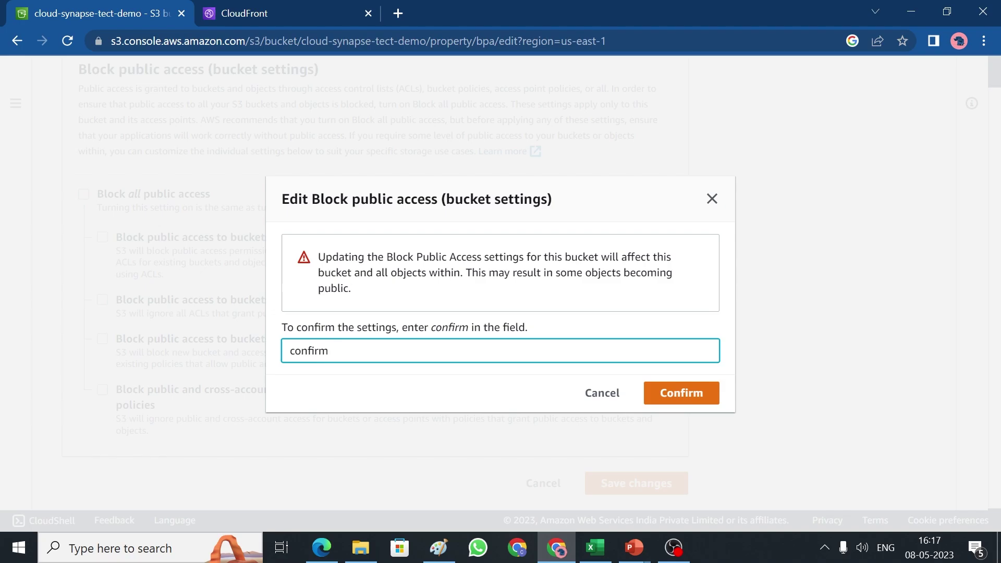
left_click(717, 401)
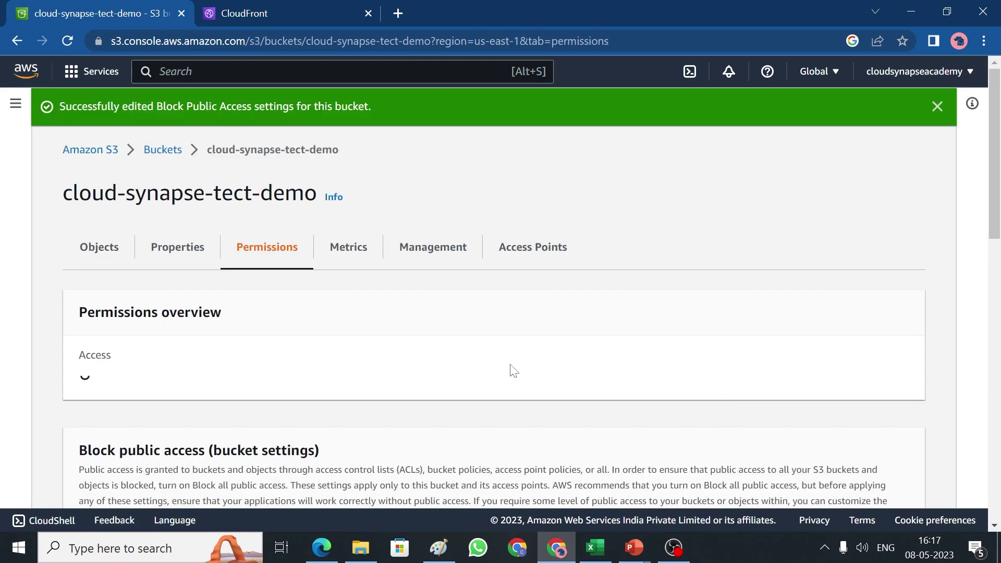
Set static website hosting to Enable in the properties of the cloud-synapse-tect-demo bucket
left_click(178, 255)
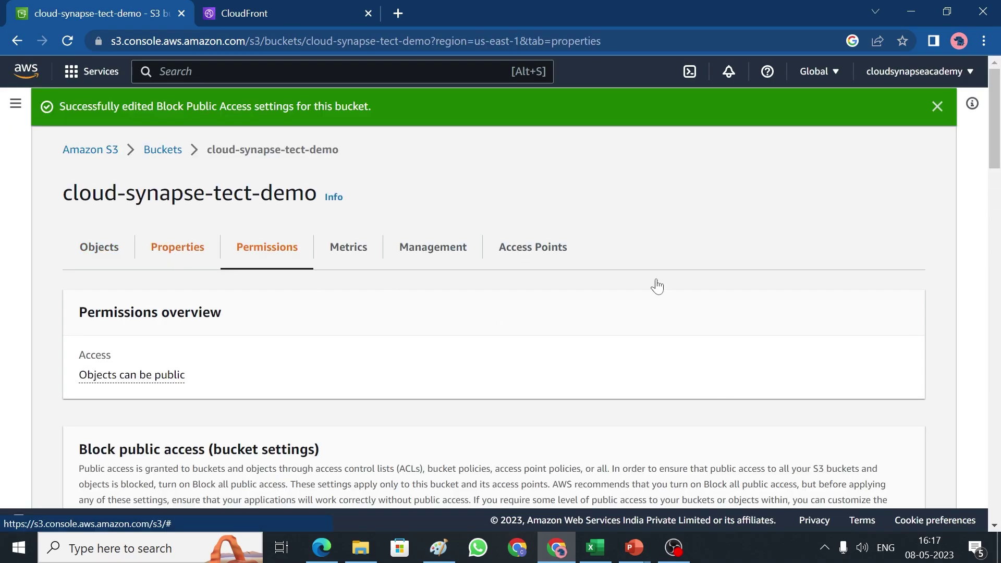
left_click_drag(996, 121, 997, 487)
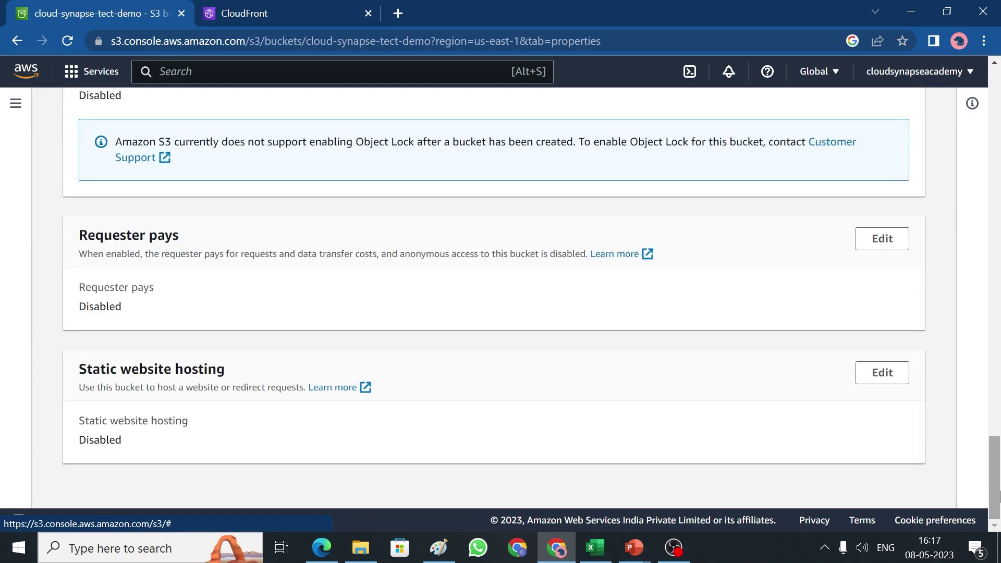
left_click(881, 373)
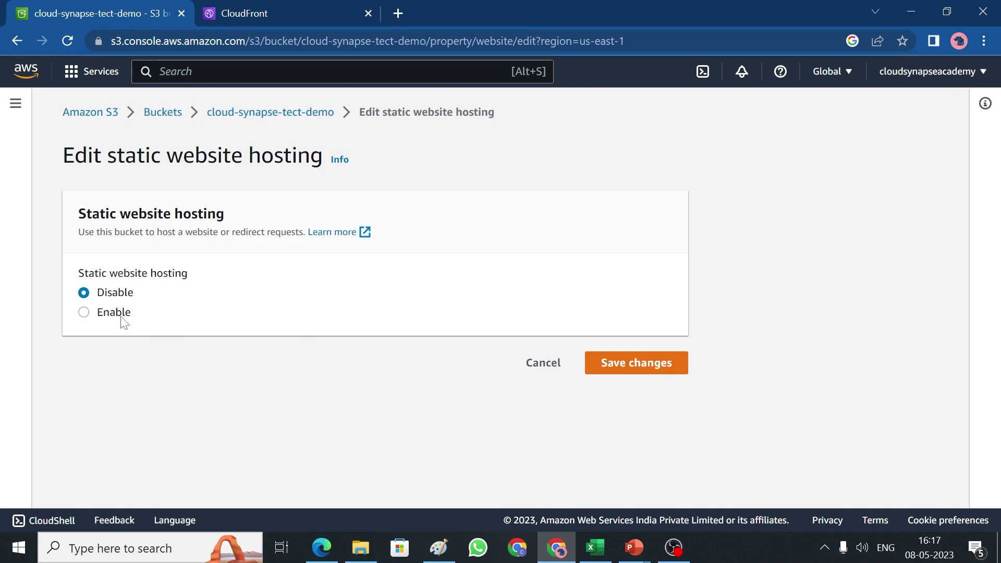
left_click(119, 313)
left_click_drag(995, 212, 998, 294)
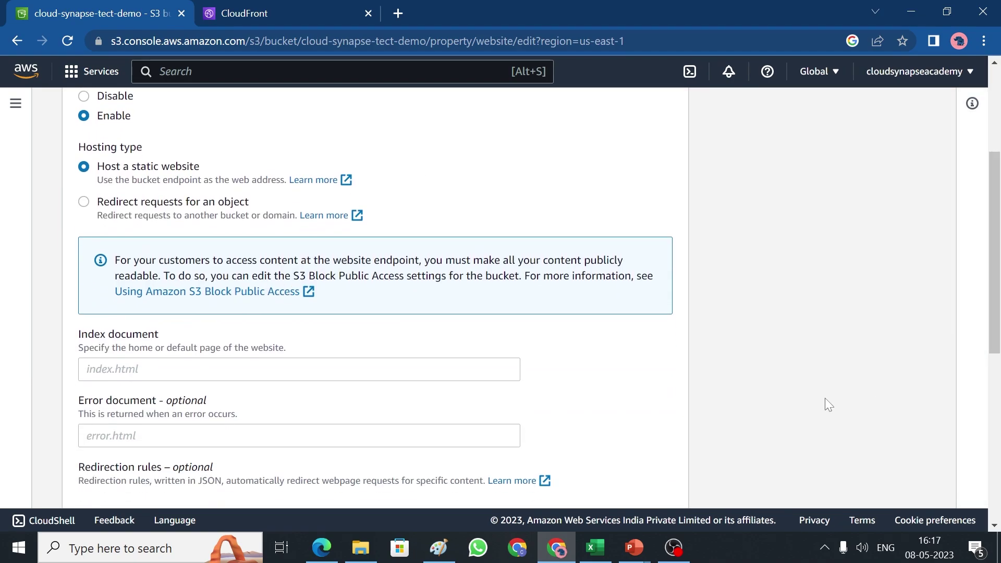
Set the index document to index.html and save the static website hosting changes
left_click(346, 371)
type("index")
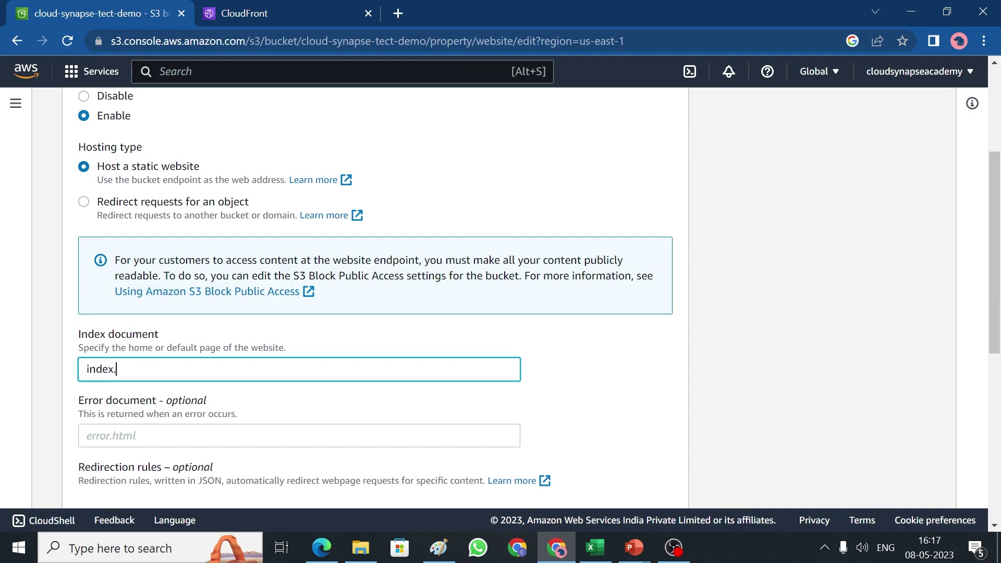
type(".html")
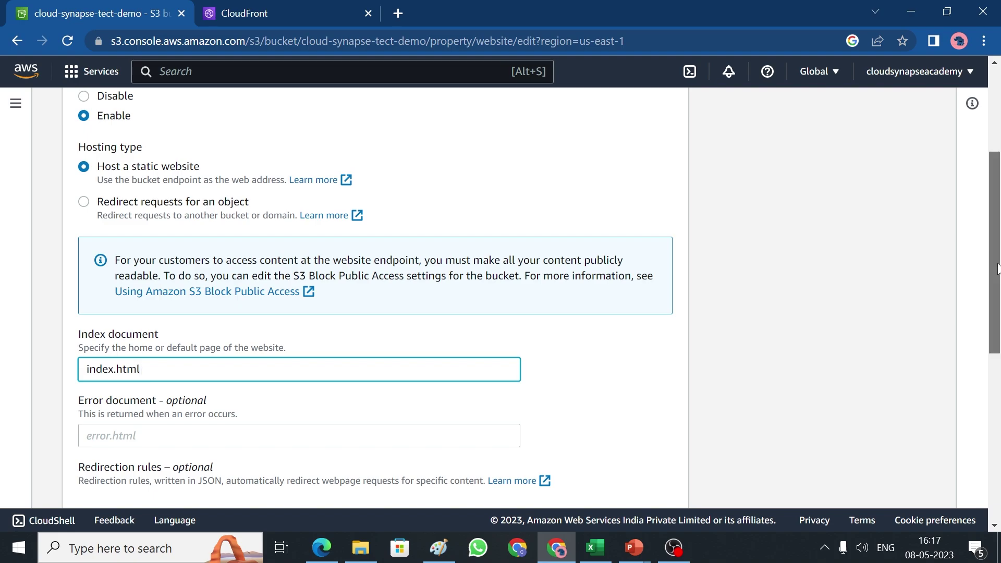
scroll(998, 371, "down", 5)
scroll(998, 371, "down", 3)
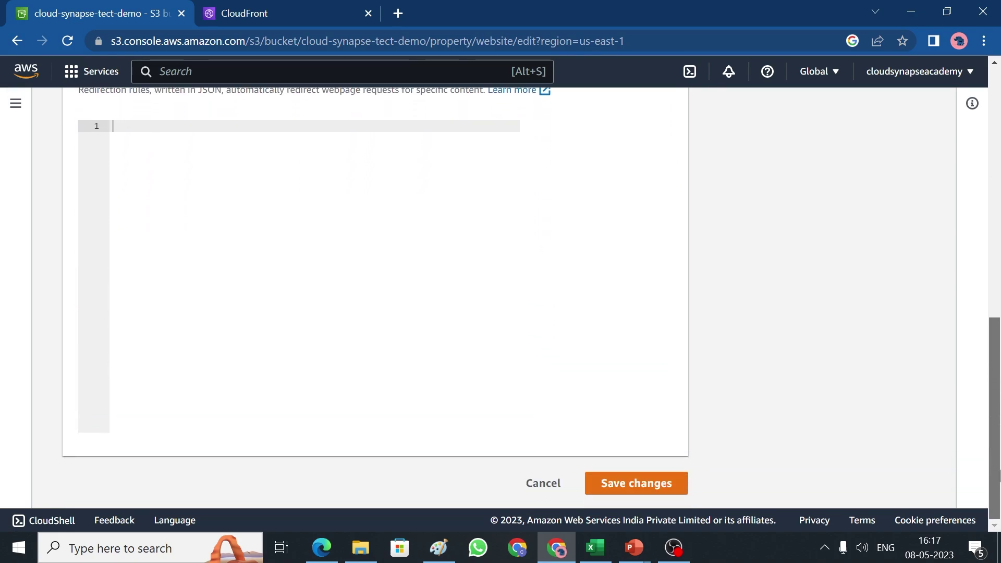
left_click(665, 484)
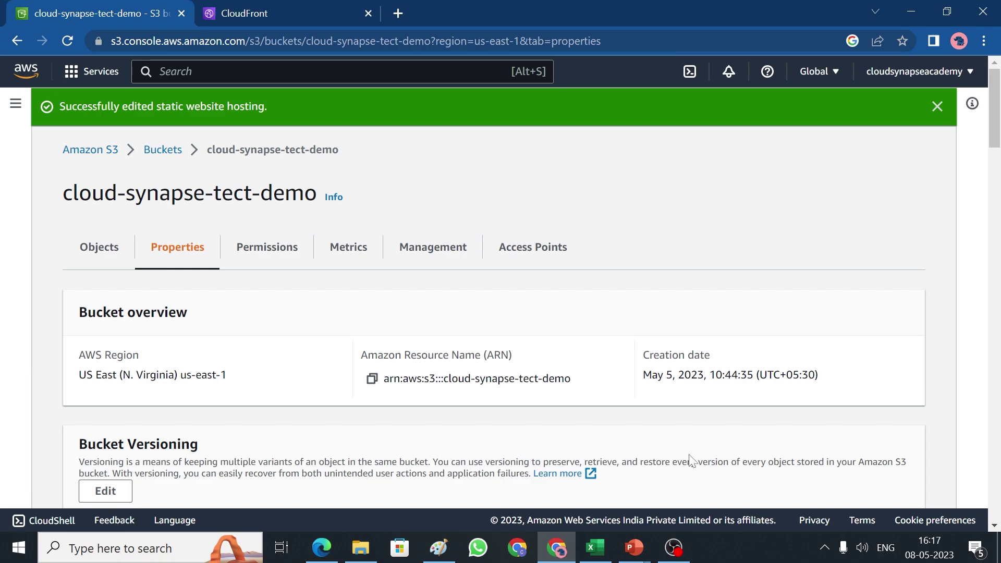
Copy the bucket website endpoint and load it in a new browser tab to check the hosted page
left_click_drag(995, 146, 994, 505)
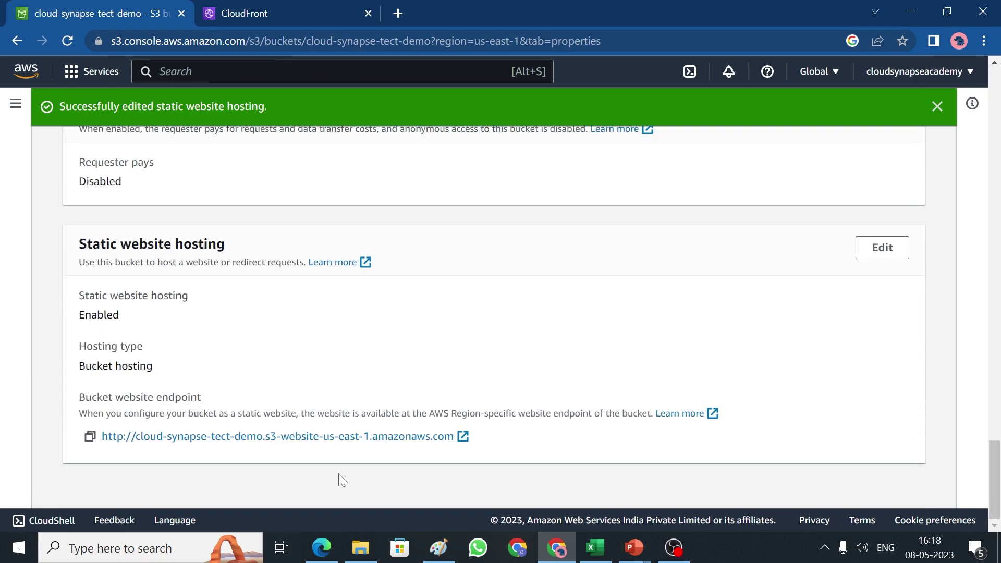
left_click(89, 436)
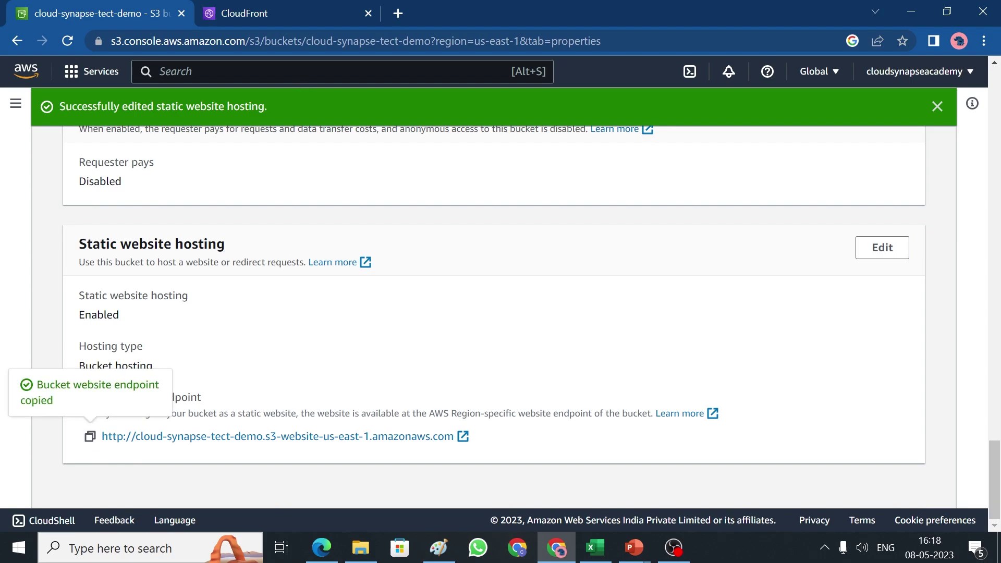
left_click(396, 21)
key("ctrl+v")
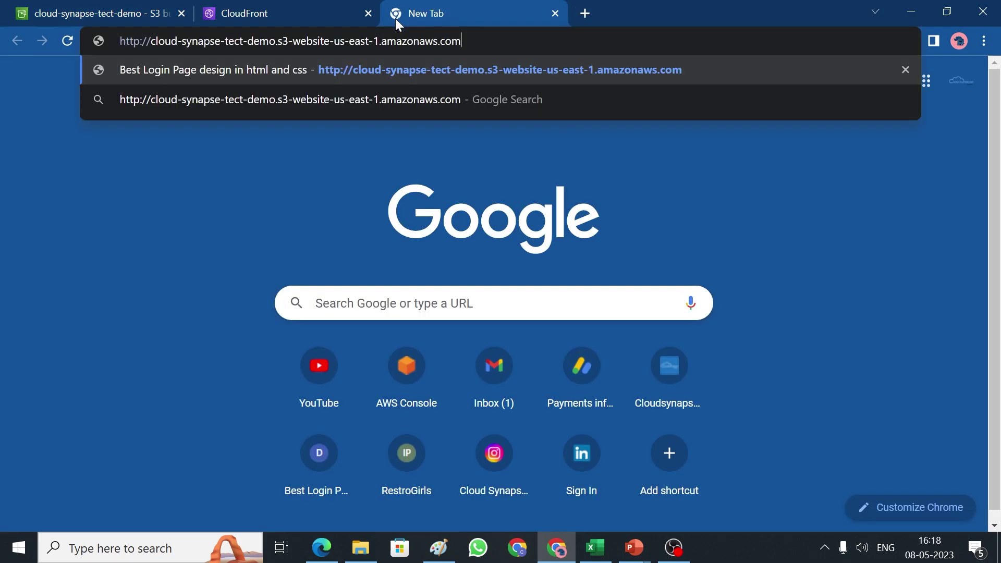
key("Return")
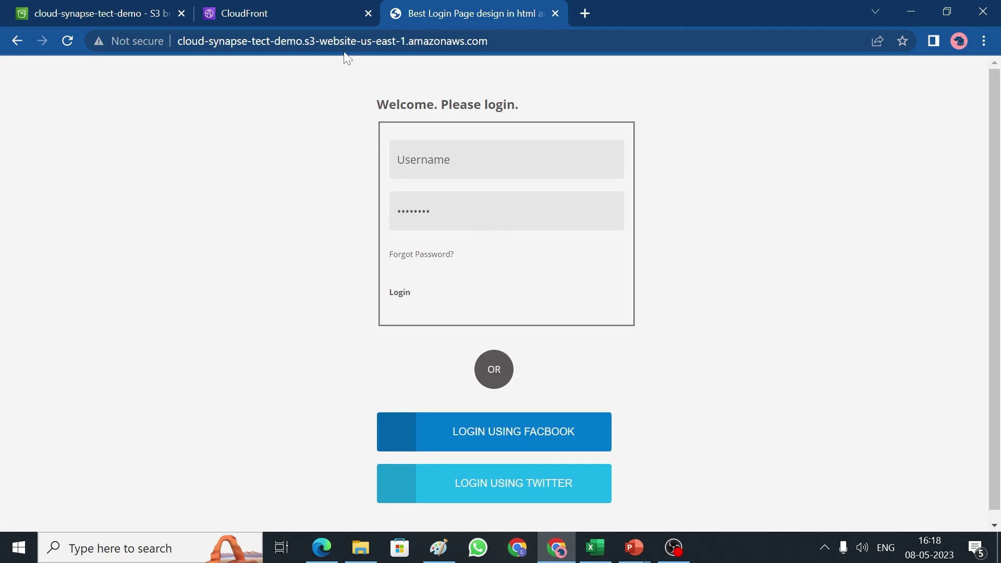
Switch to CloudFront and start a new distribution with origin domain cloud-synapse-tect-demo.s3.us-east-1.amazonaws.com
left_click(278, 16)
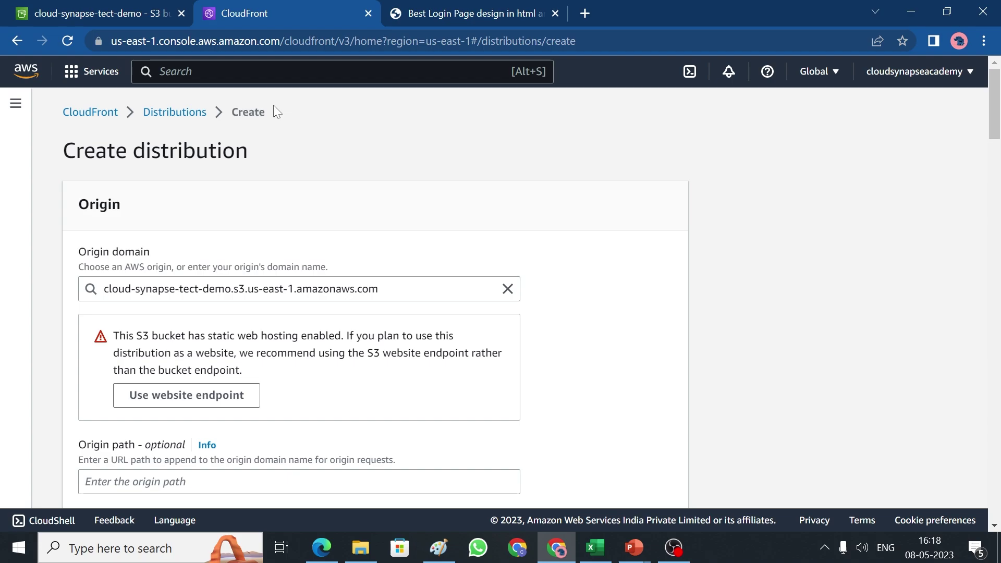
left_click(157, 110)
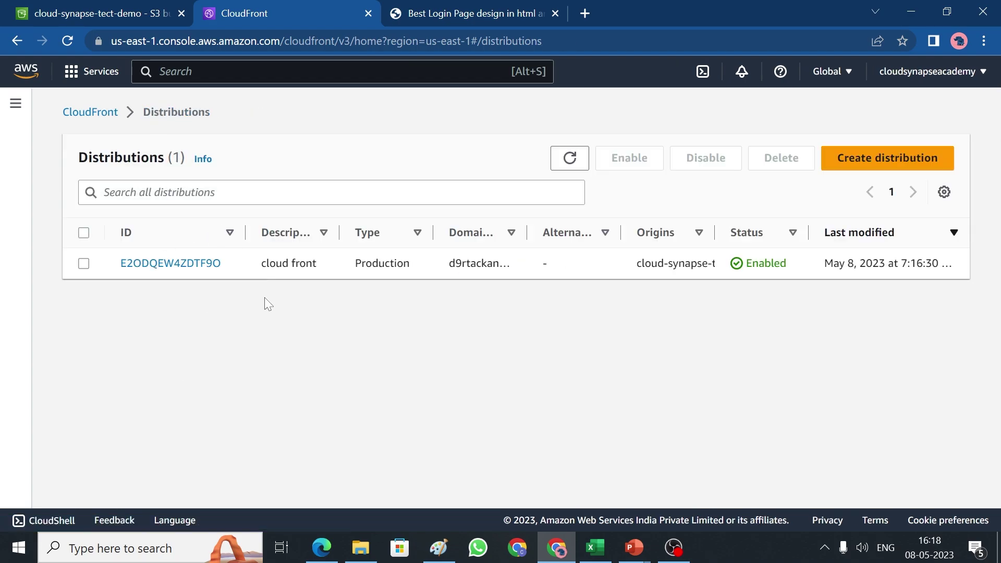
left_click(880, 167)
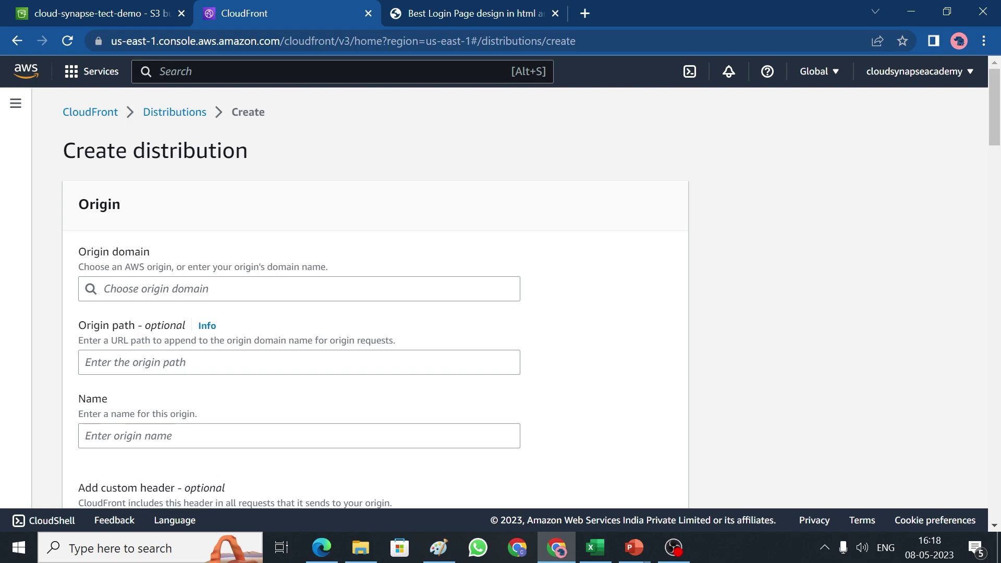
left_click(178, 289)
left_click(190, 342)
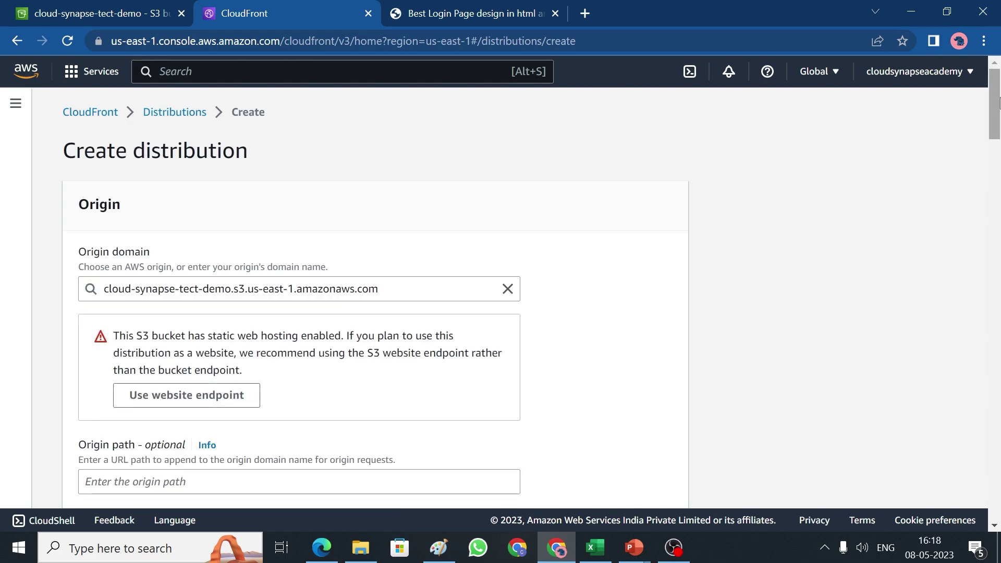
Switch the distribution's origin domain to the bucket's S3 website endpoint
scroll(997, 119, "down", 2)
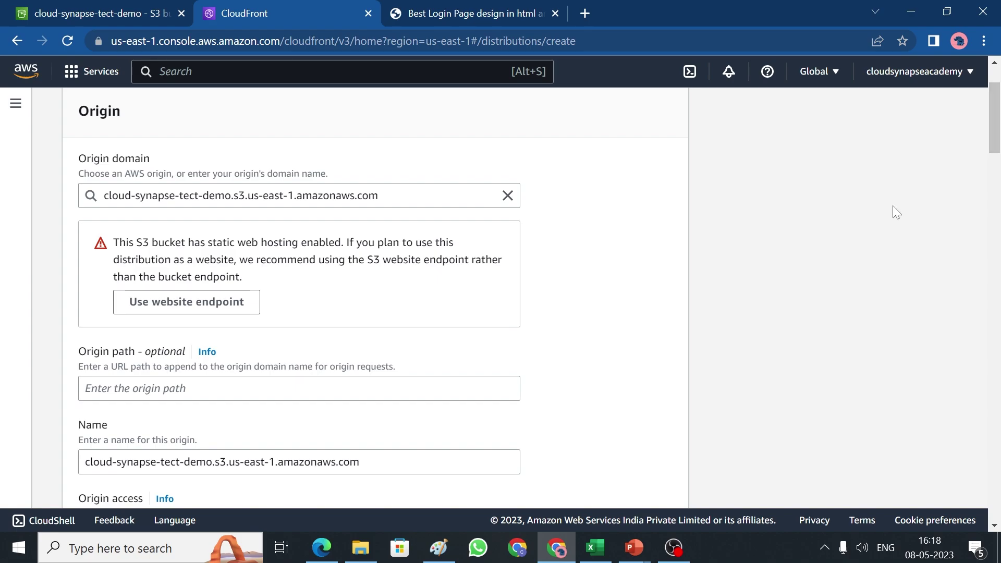
left_click(235, 309)
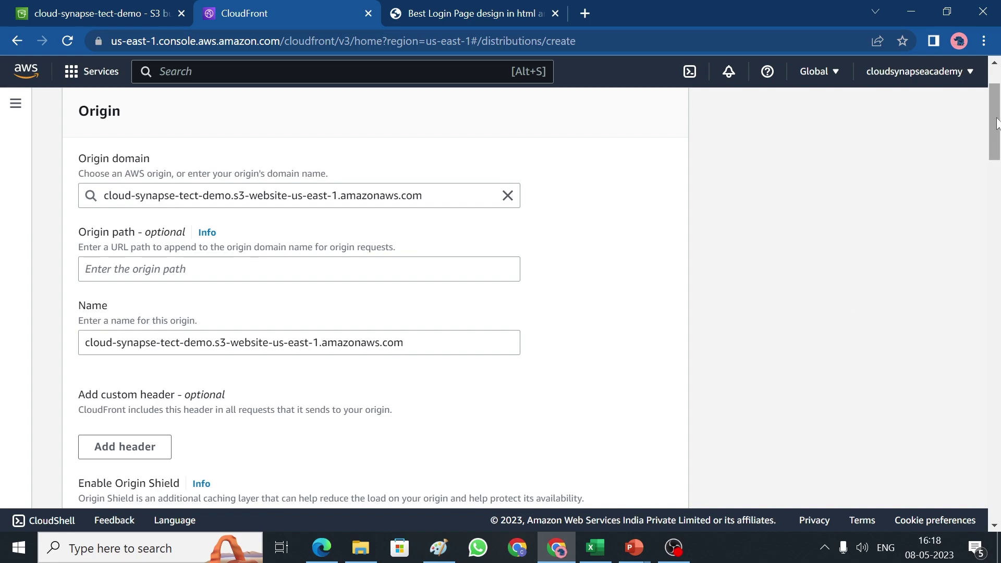
Review the Origin Shield, viewer protocol, HTTP method and viewer access settings, and examine the available managed cache policies
left_click_drag(995, 122, 997, 151)
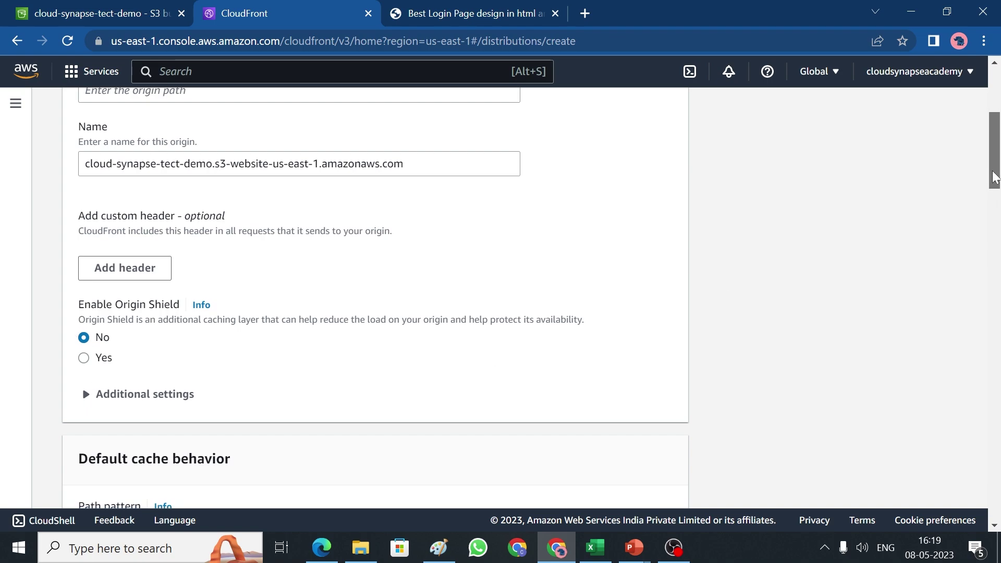
left_click_drag(995, 185, 998, 229)
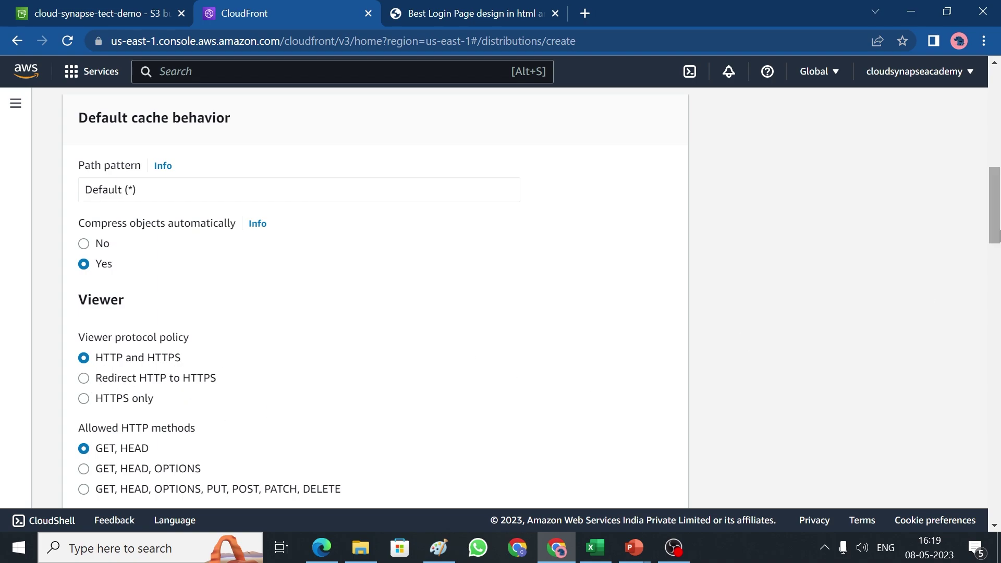
left_click_drag(996, 218, 998, 245)
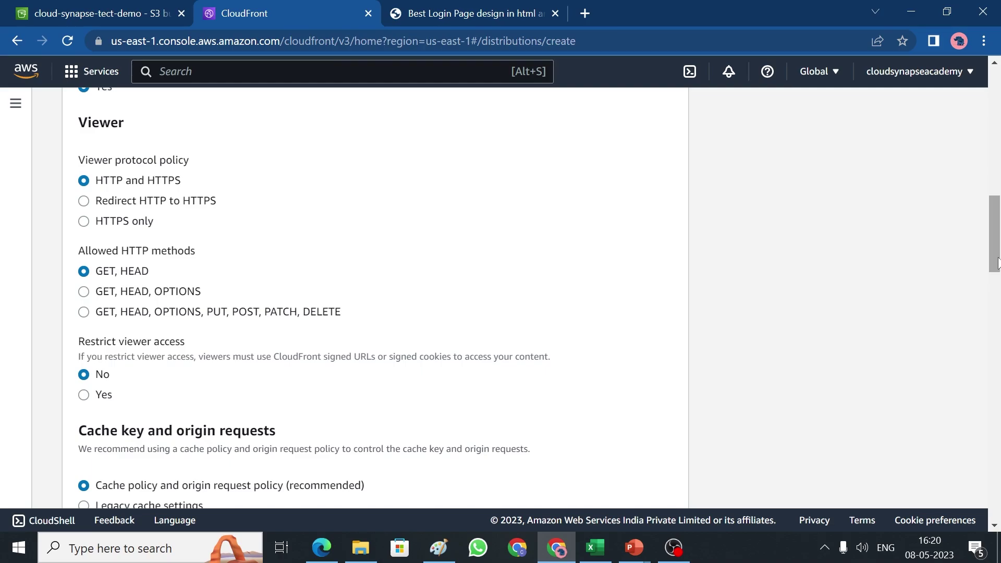
left_click_drag(997, 263, 997, 277)
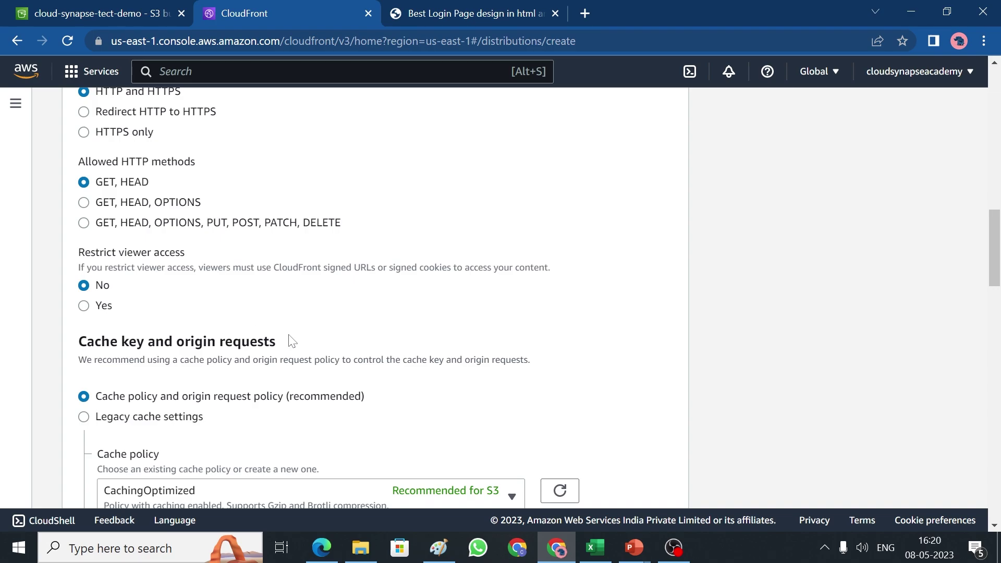
left_click_drag(997, 264, 997, 291)
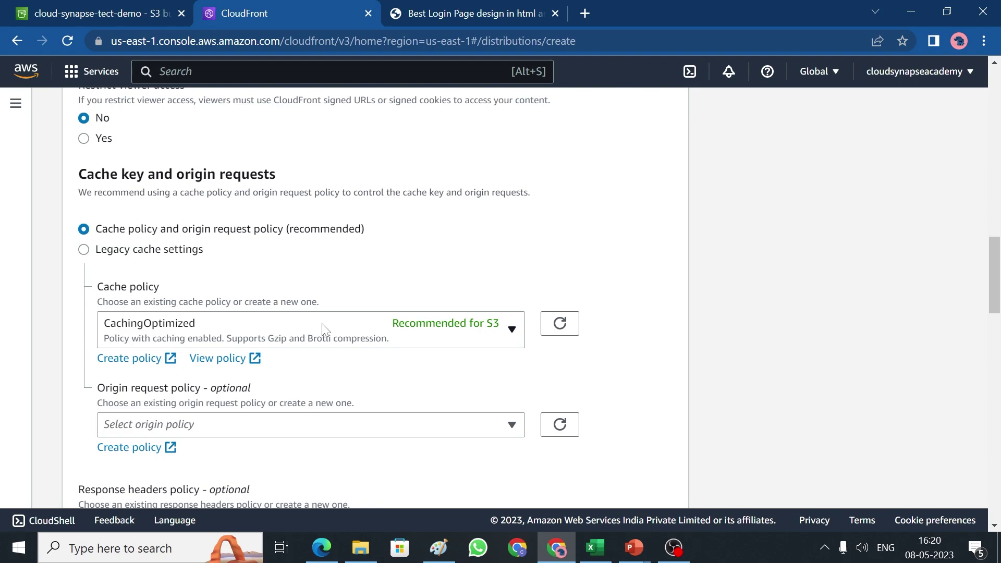
left_click(328, 344)
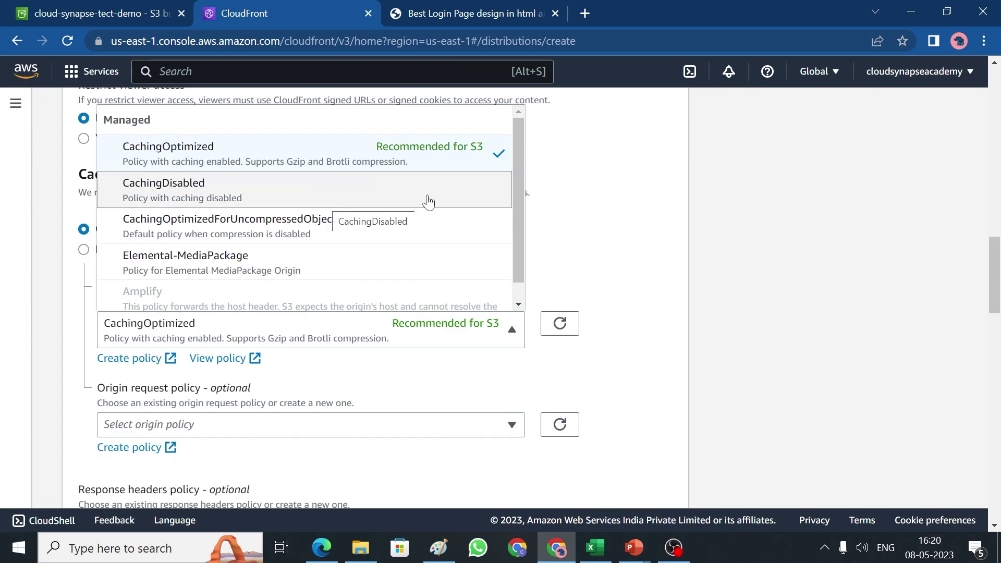
left_click(649, 213)
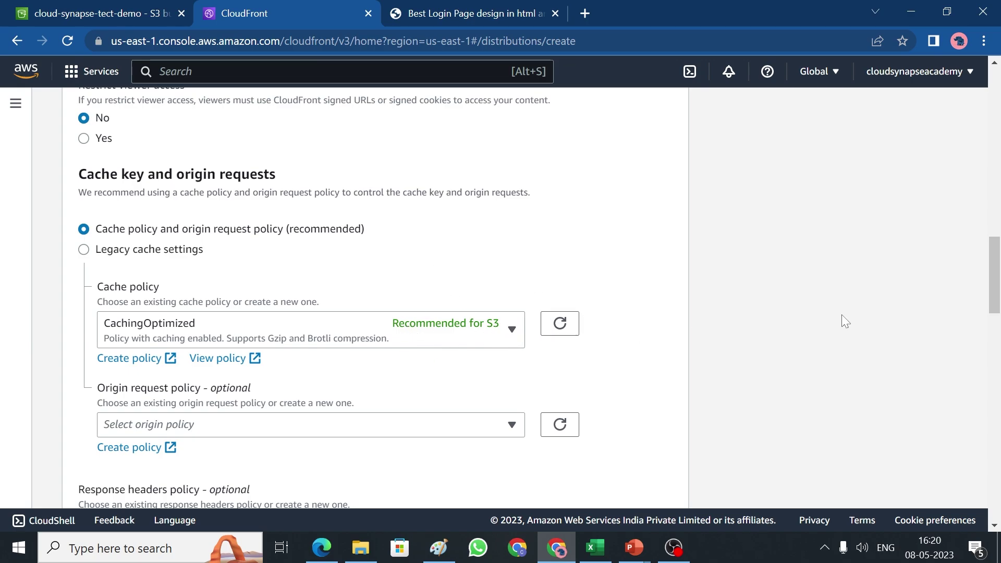
Review the function associations, price class, web ACL, alternate domain name, SSL certificate and supported HTTP version settings
left_click_drag(994, 268, 999, 343)
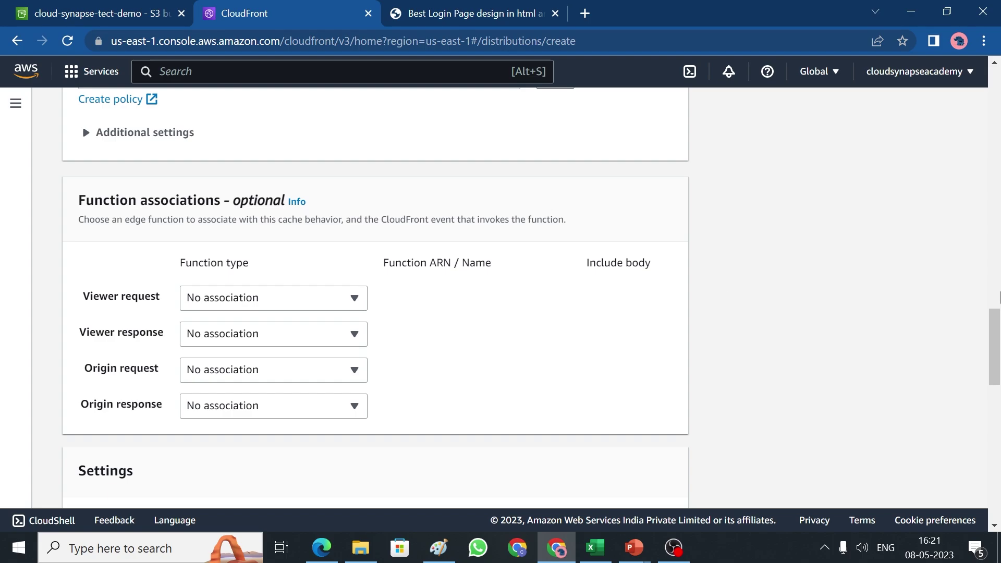
left_click_drag(997, 324, 997, 348)
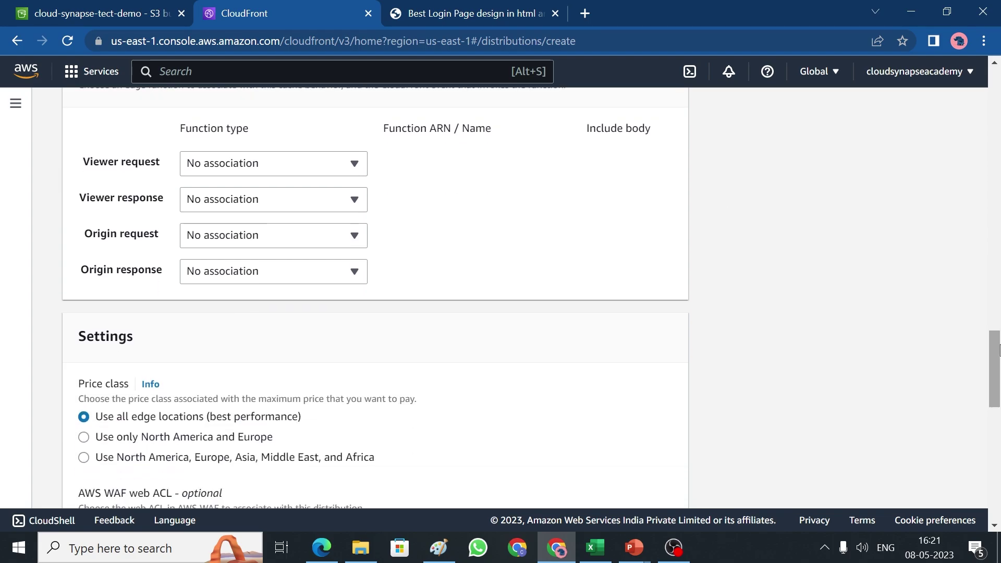
left_click_drag(997, 349, 998, 381)
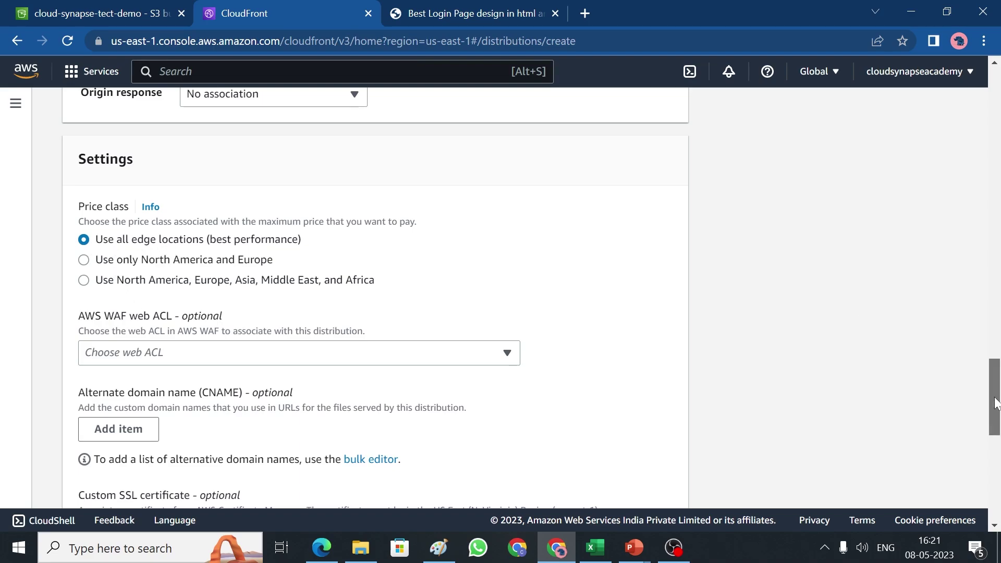
left_click_drag(996, 402, 996, 414)
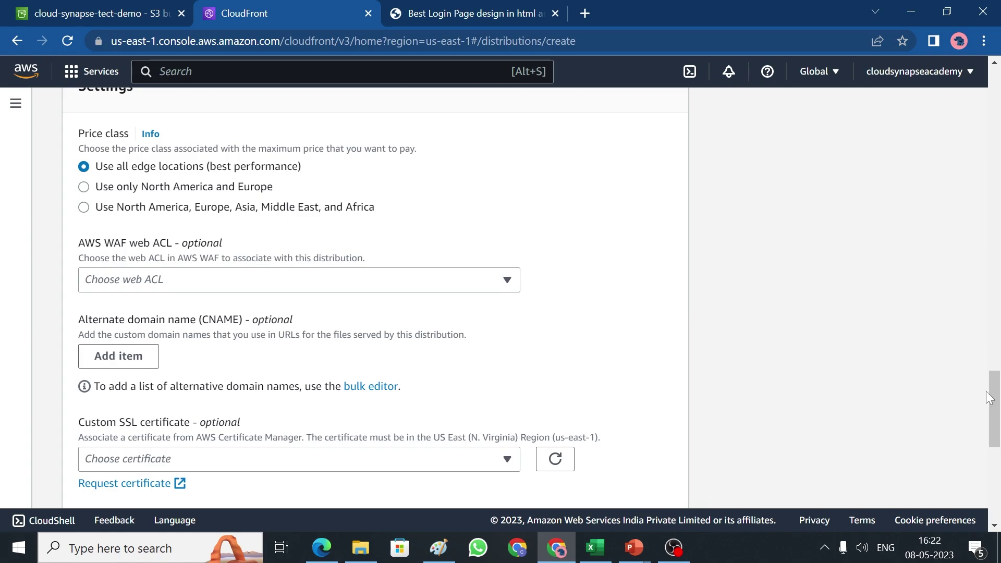
scroll(988, 398, "down", 2)
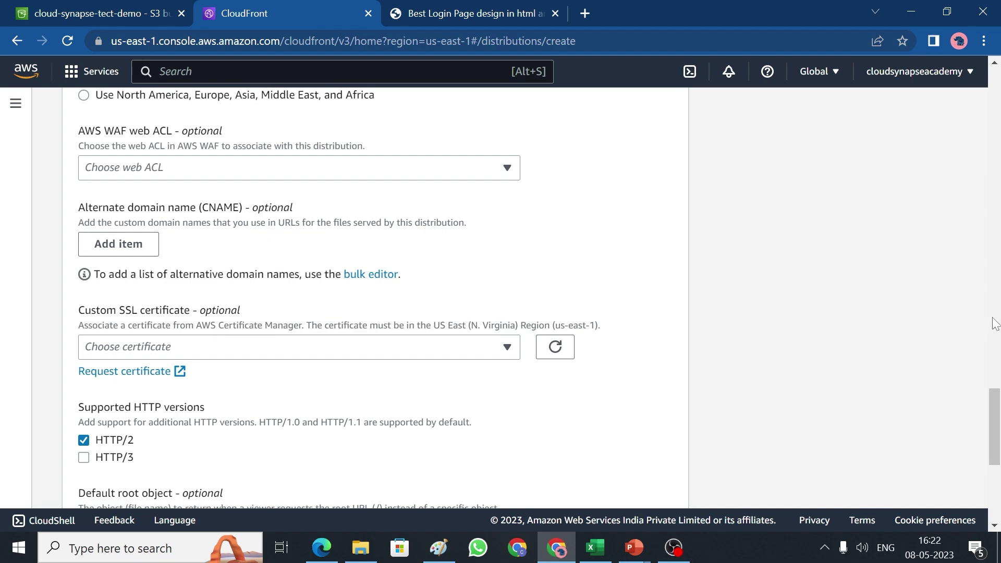
left_click_drag(996, 443, 996, 451)
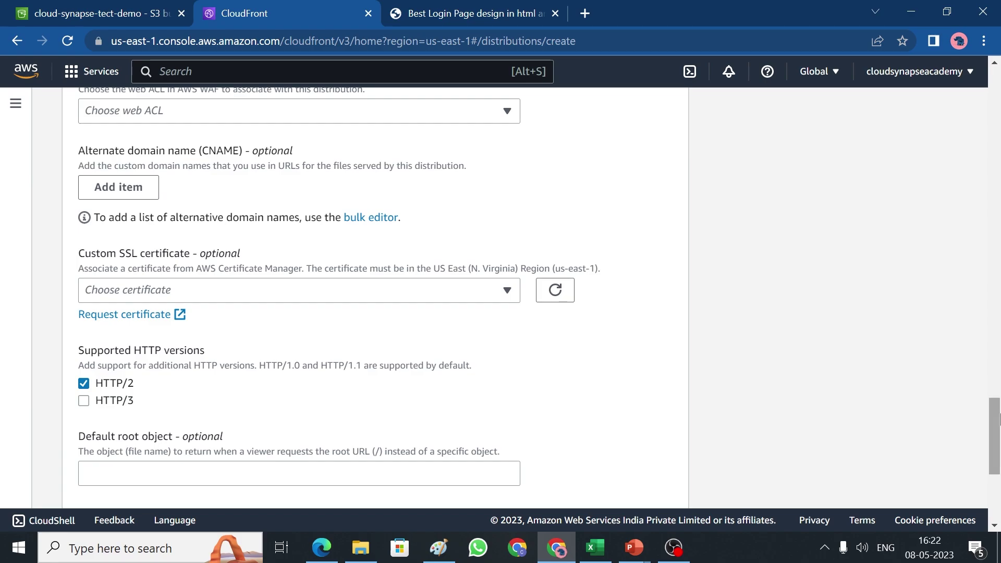
left_click_drag(998, 417, 998, 436)
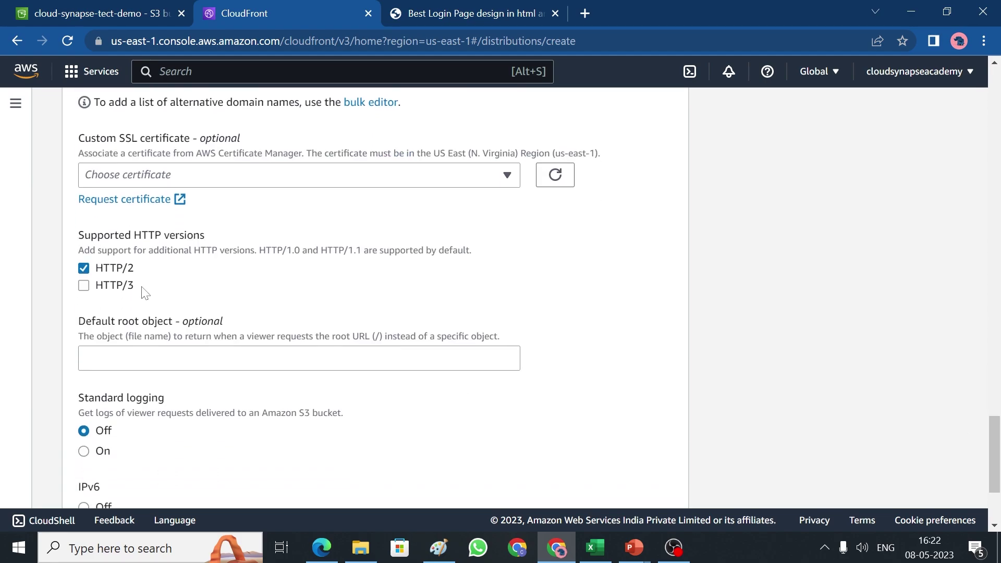
left_click_drag(135, 286, 86, 280)
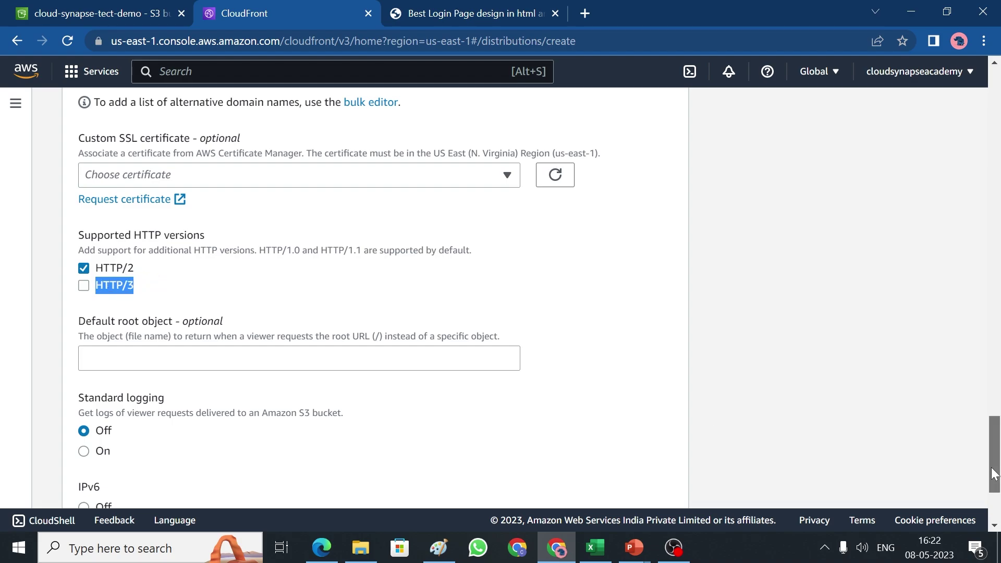
scroll(995, 482, "down", 3)
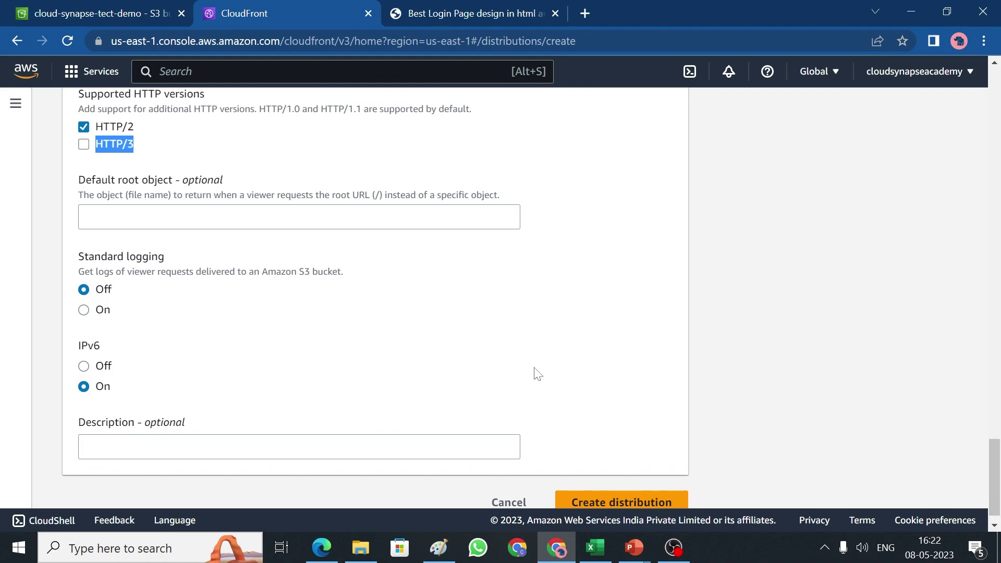
Set the default root object to index.html, keep standard logging off, and create the distribution
left_click(301, 216)
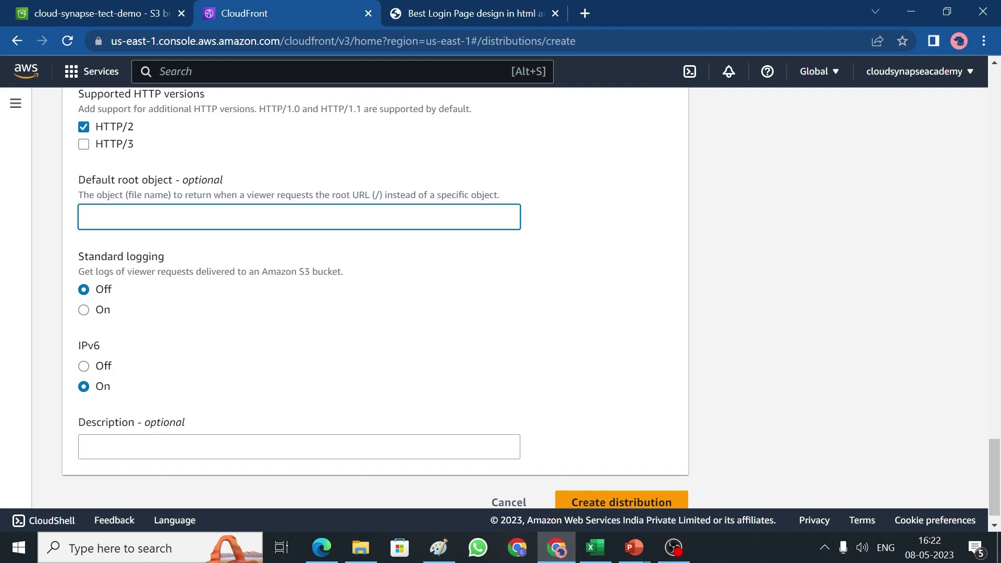
type("index.html")
left_click(83, 311)
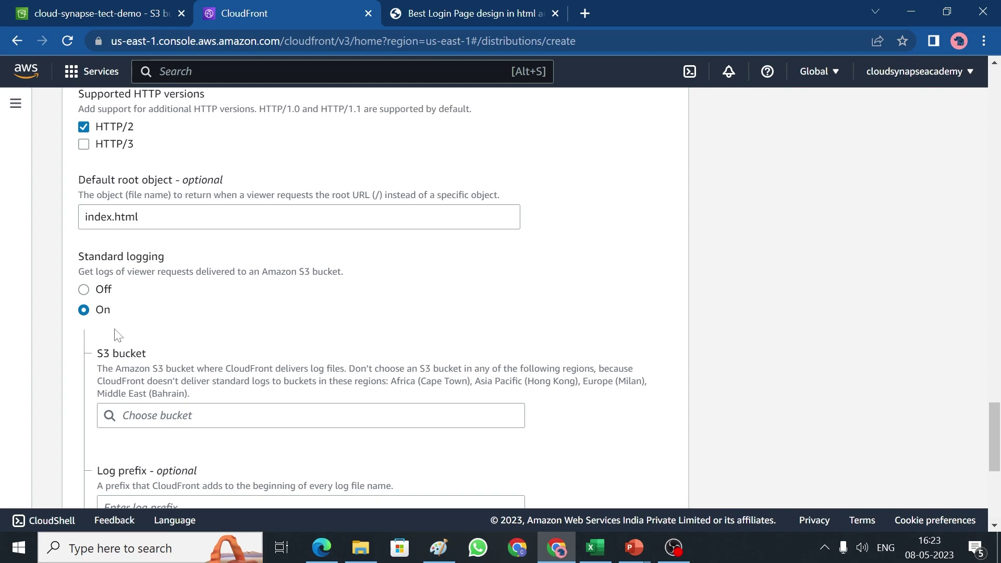
left_click(84, 290)
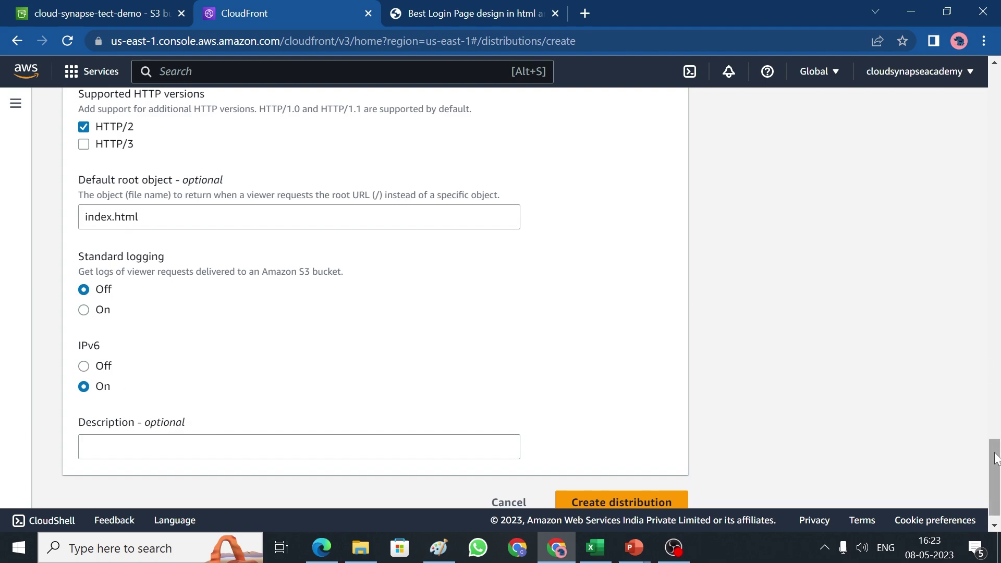
scroll(998, 499, "down", 1)
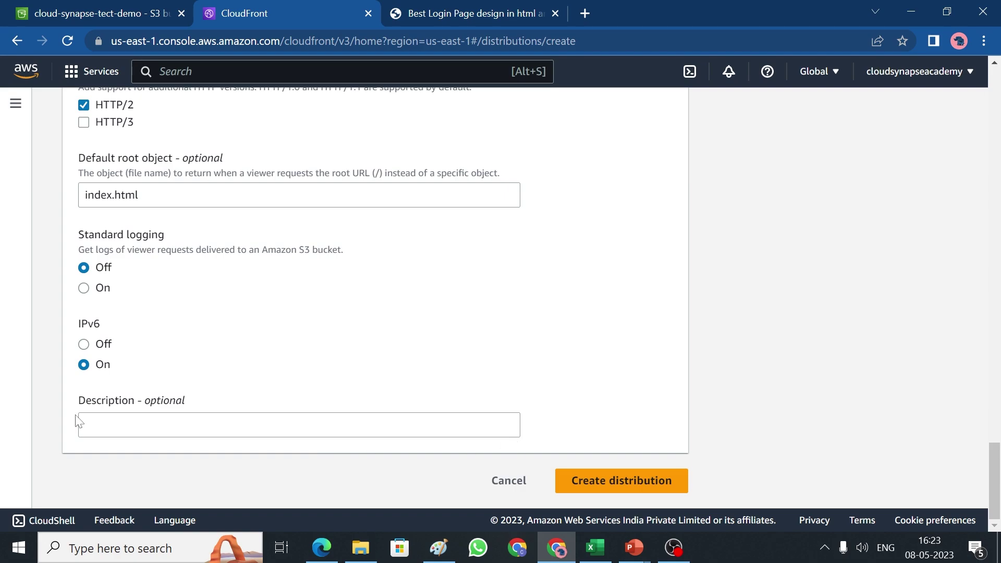
left_click(625, 487)
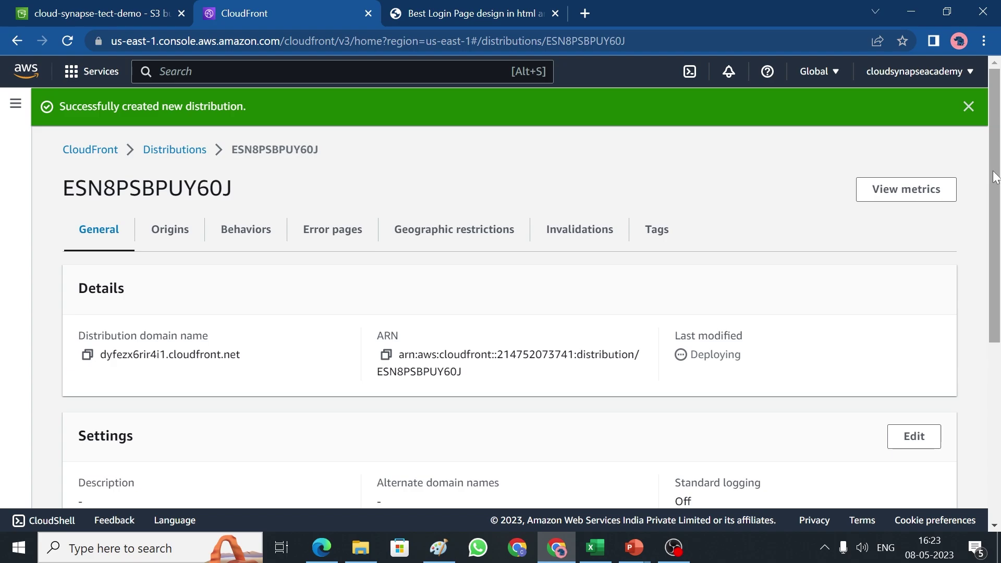
Open the existing distribution described as "cloud front" from the distributions list and examine its origins, behaviors and error pages
scroll(194, 94, "down", 1)
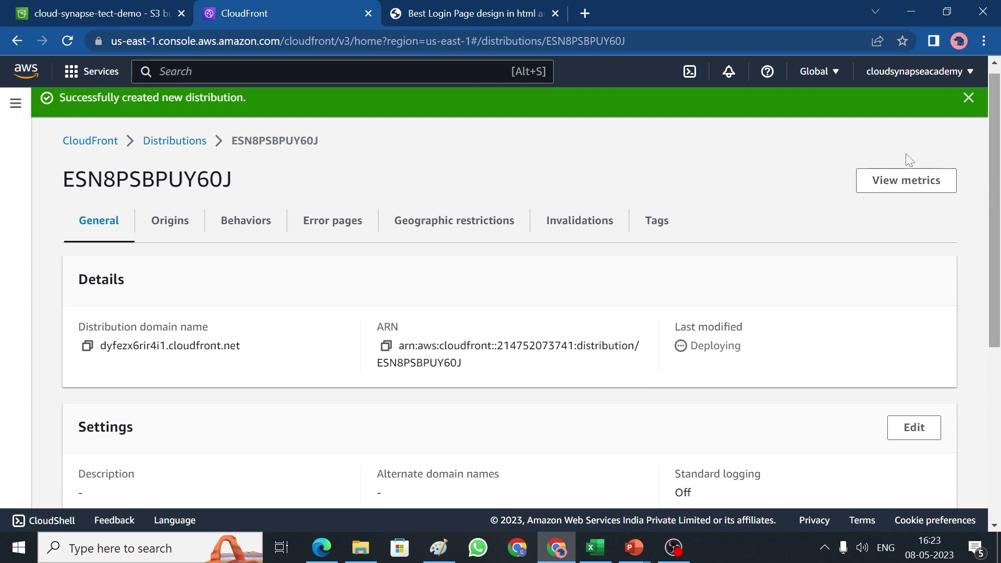
left_click(177, 141)
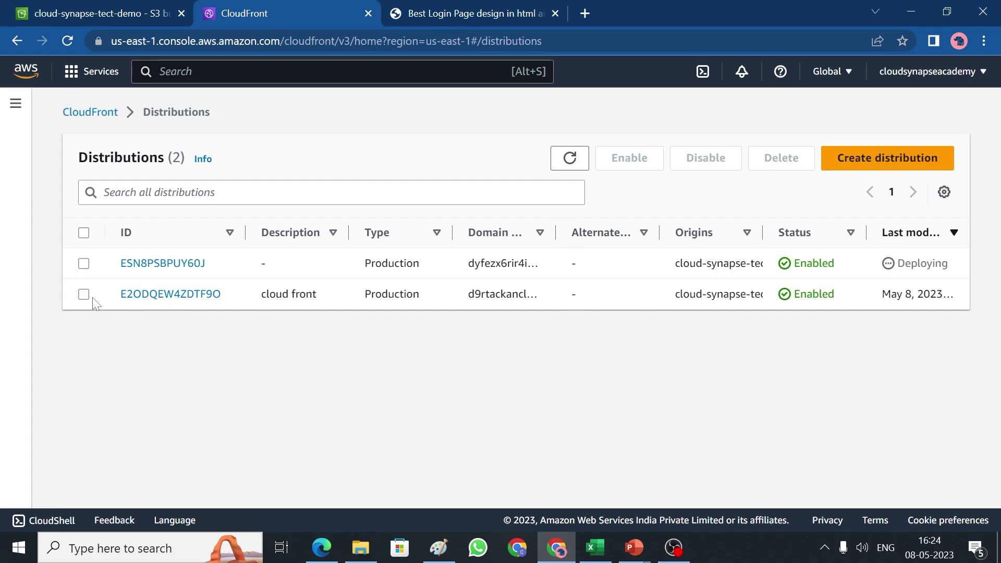
left_click(161, 295)
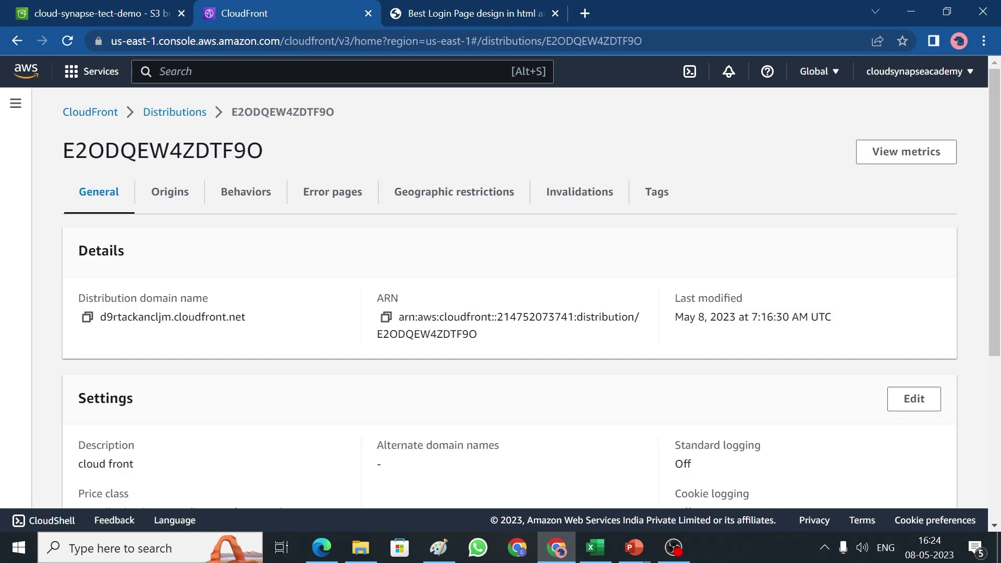
left_click(172, 198)
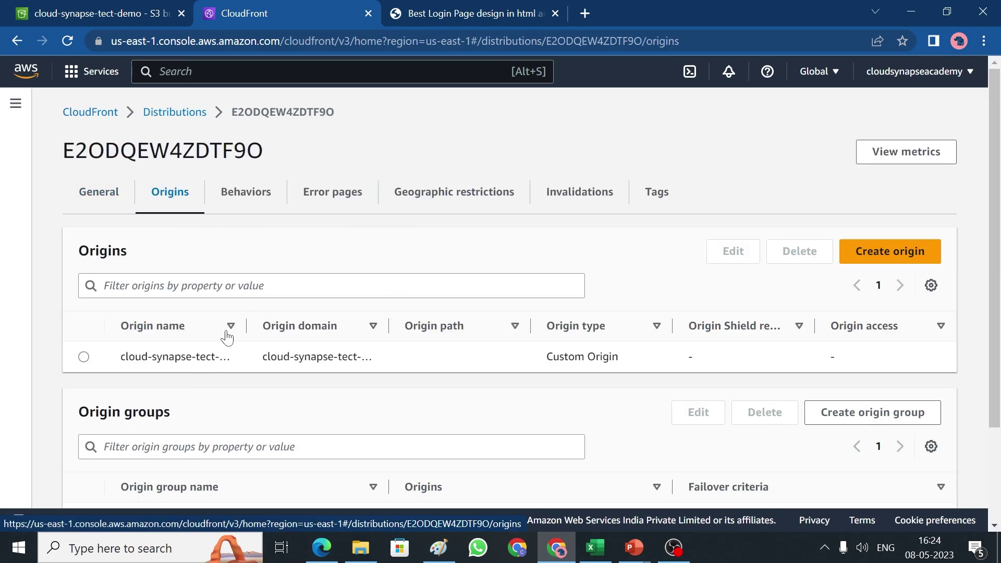
left_click(237, 195)
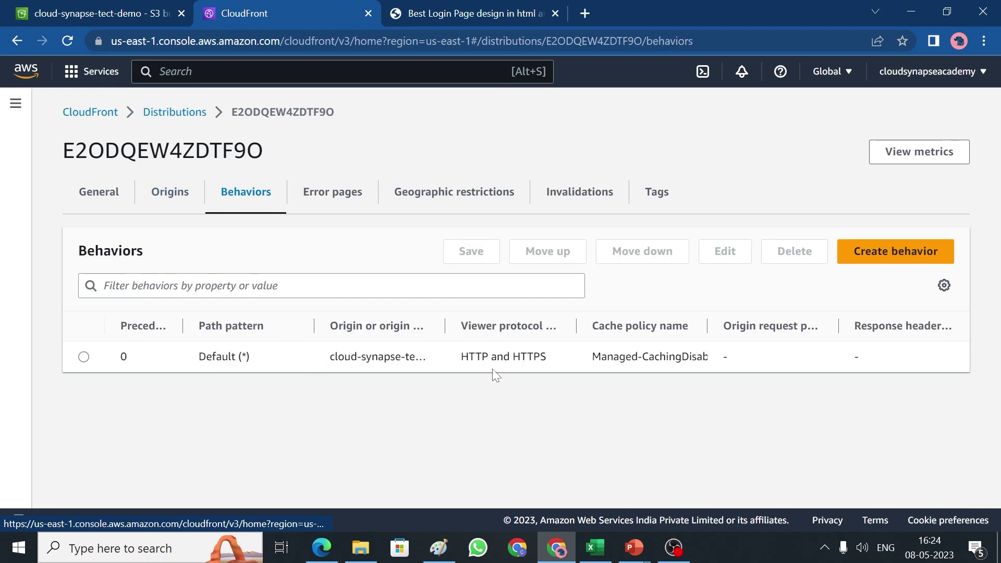
left_click(342, 202)
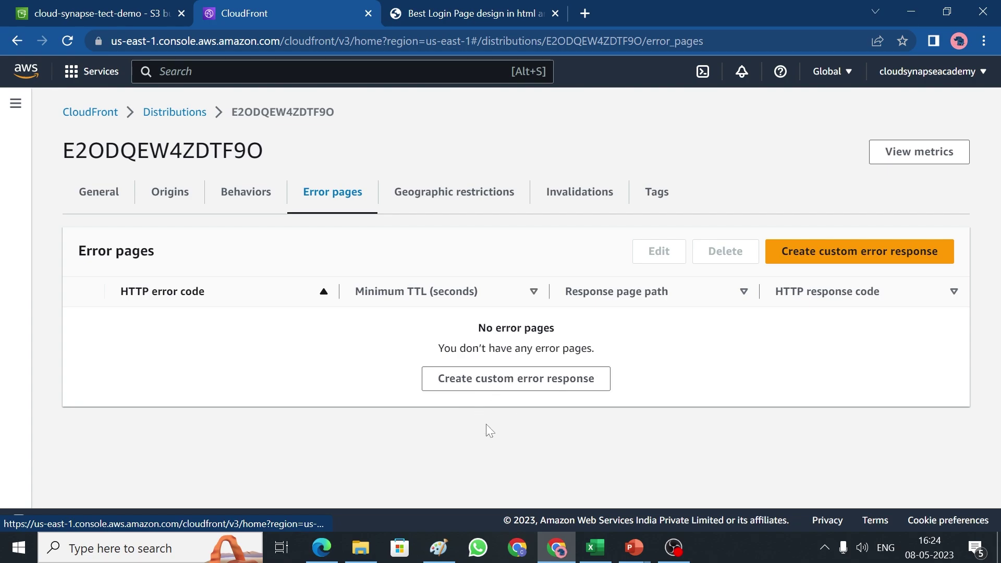
Try the Block list restriction type in the distribution's geographic restrictions, view the selectable countries, and cancel the edit
left_click(468, 202)
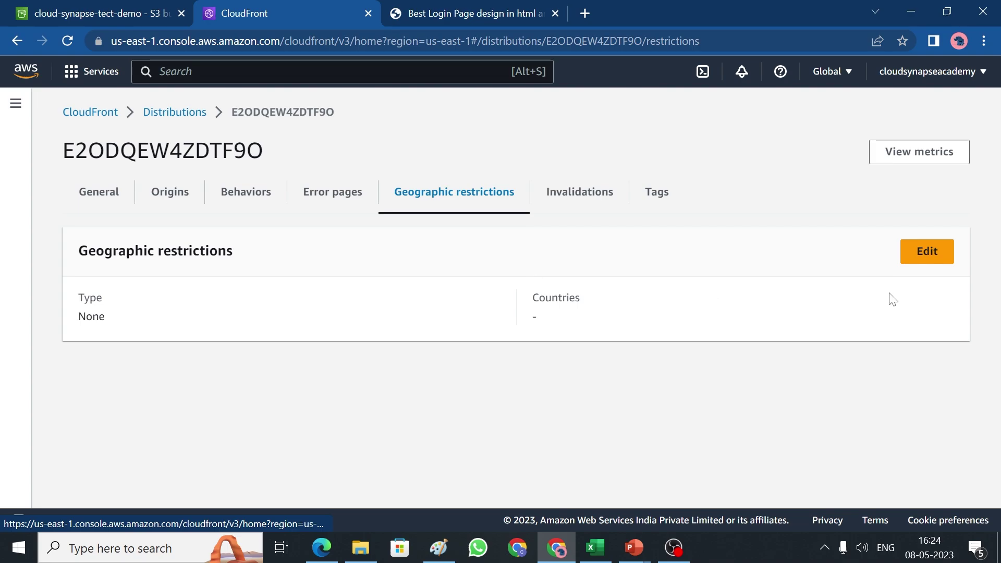
left_click(928, 255)
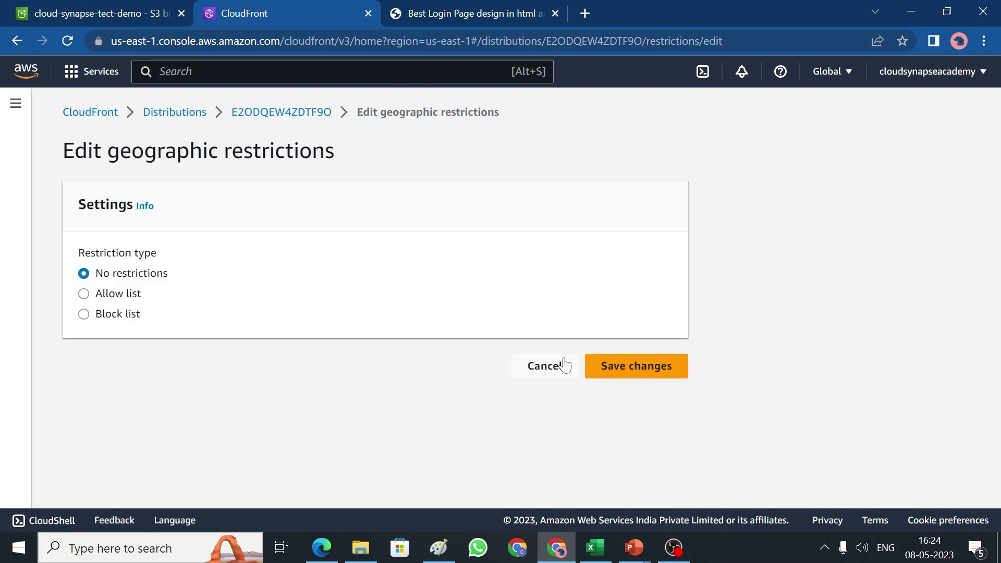
left_click(84, 315)
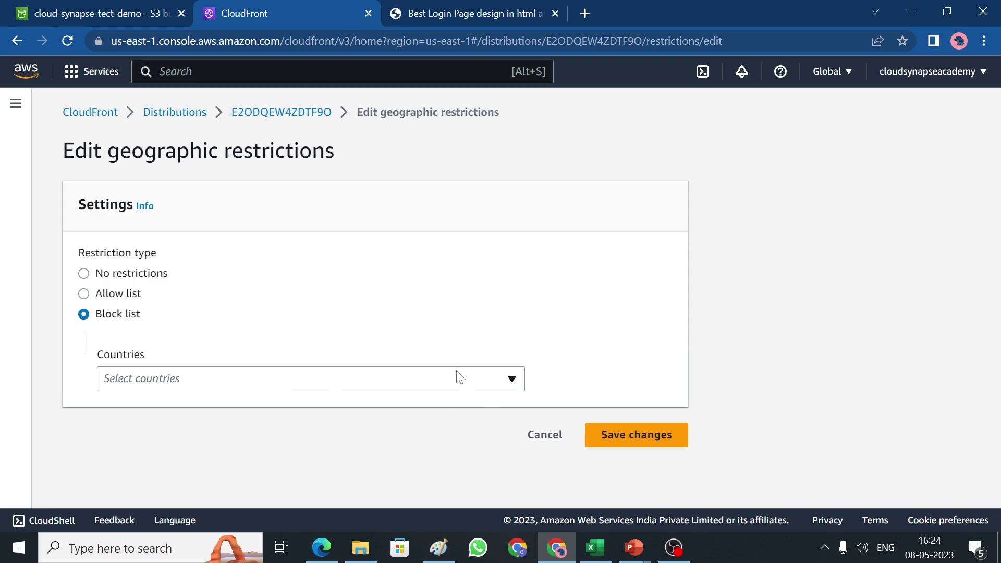
left_click(480, 384)
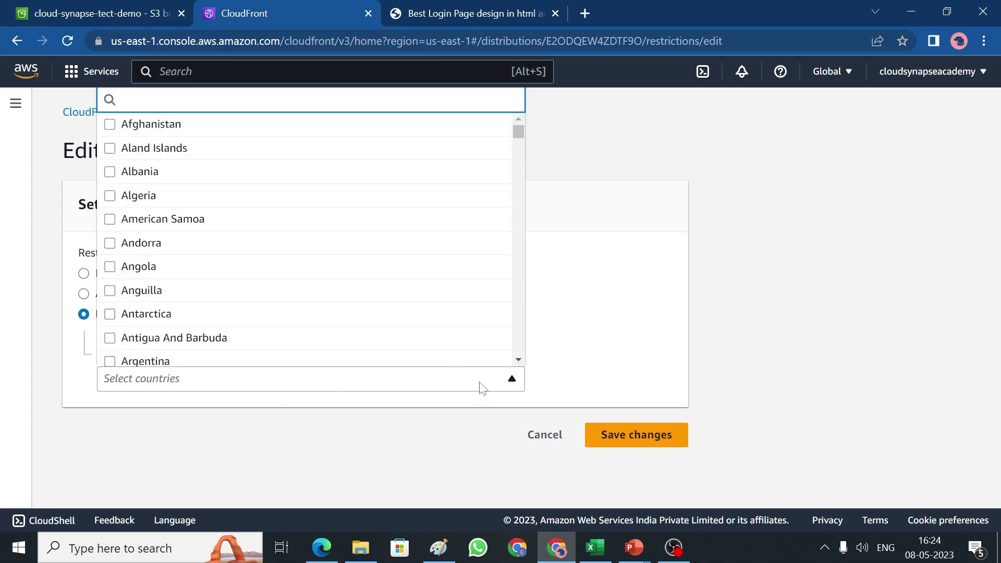
left_click(561, 327)
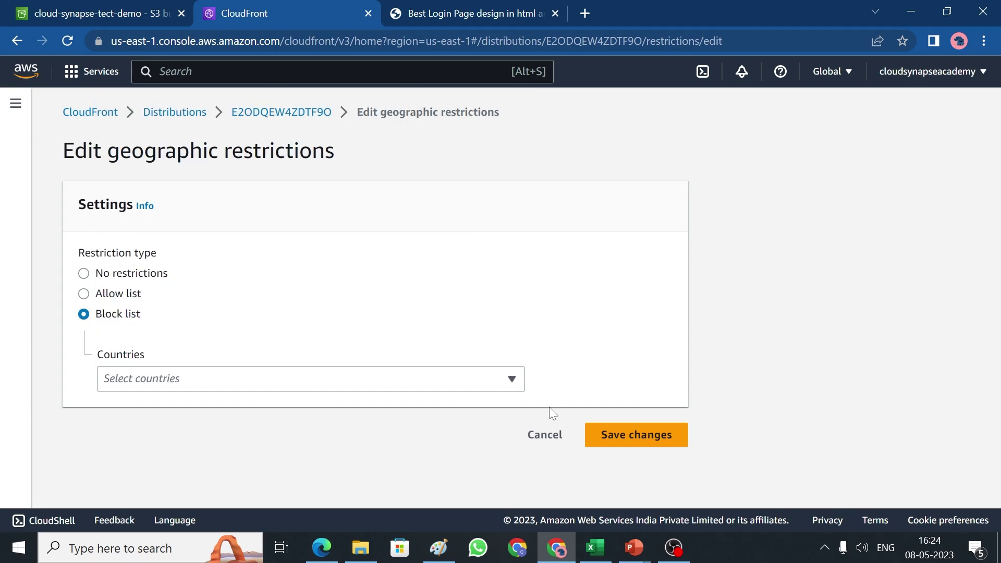
left_click(542, 436)
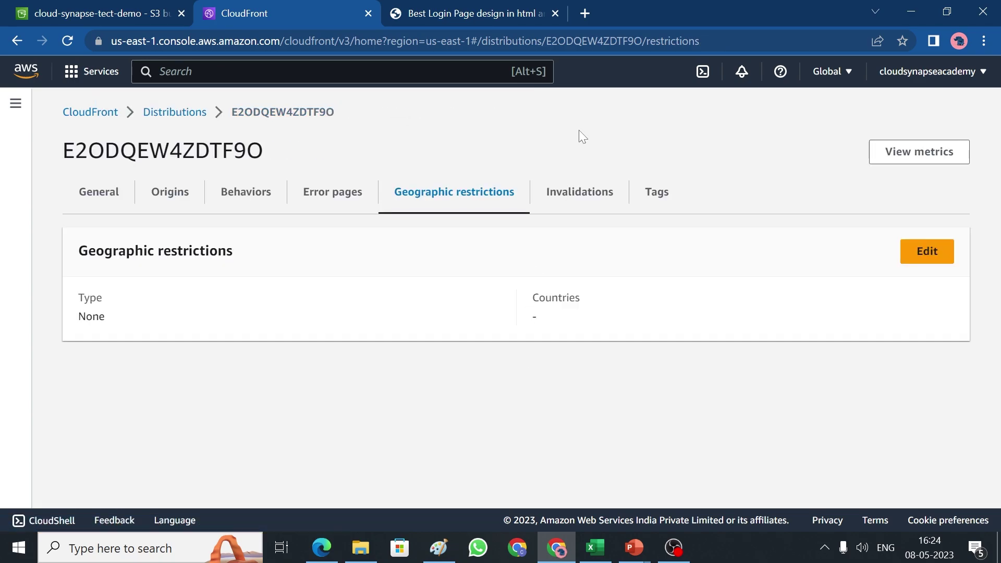
Create an invalidation for the distribution with the object path /*
left_click(587, 196)
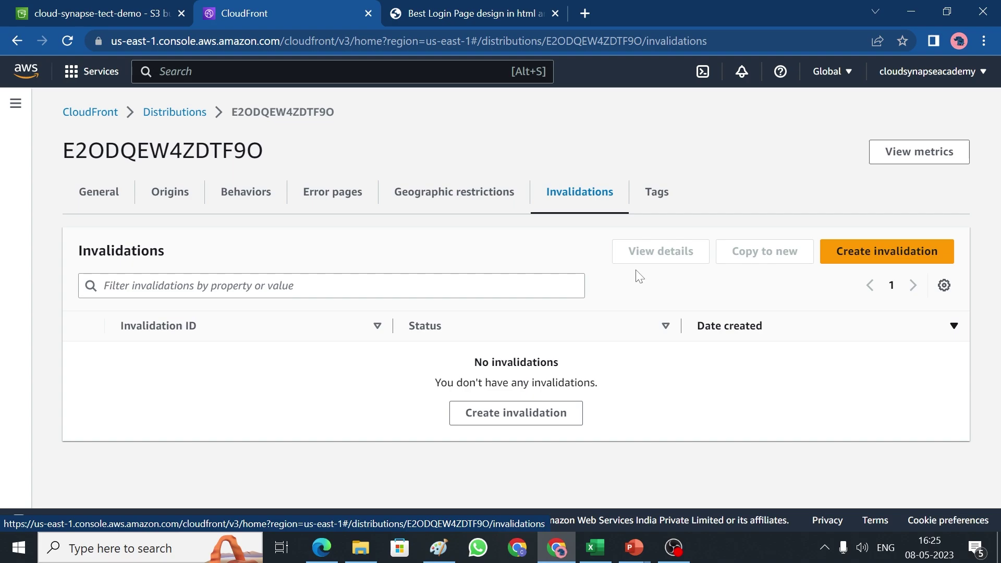
left_click(527, 417)
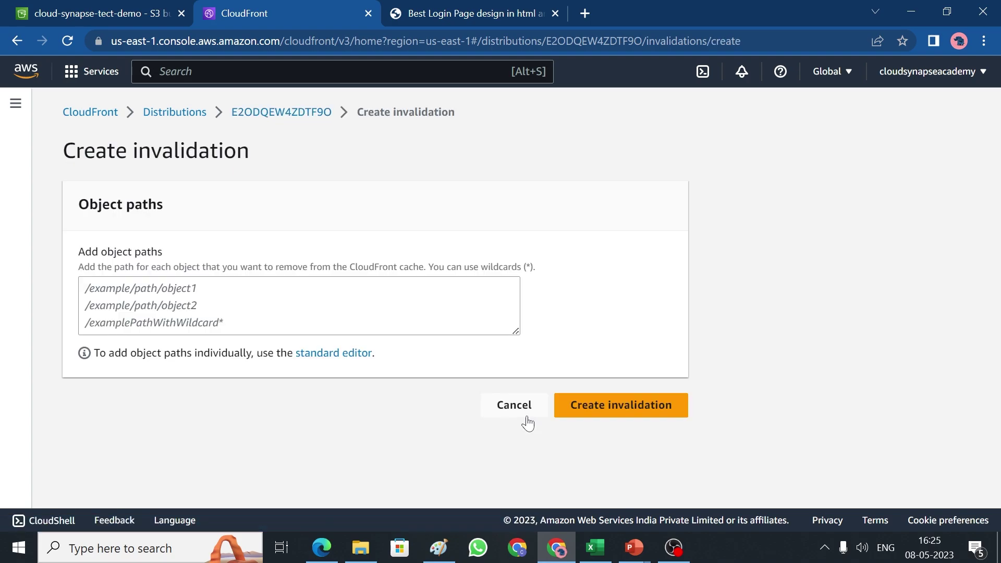
type("/")
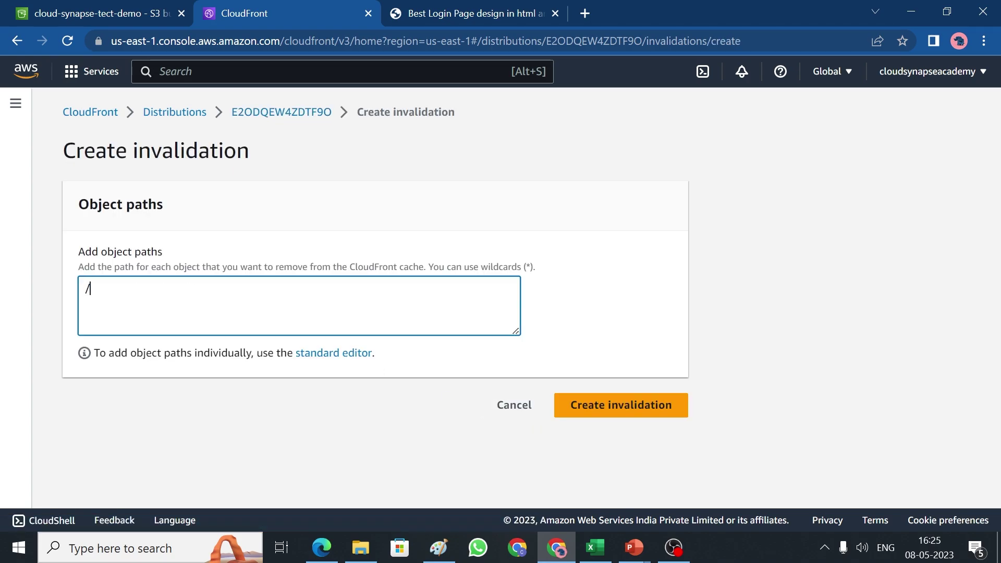
type("*")
left_click(587, 405)
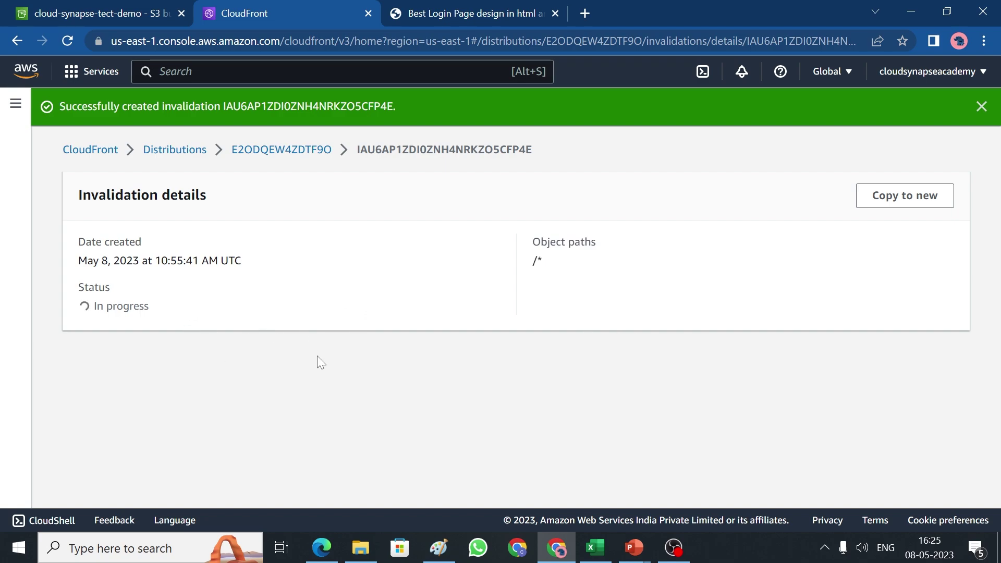
Return to the distribution's details, open the Viewers report from the CloudFront navigation, and examine the Devices chart
left_click(281, 149)
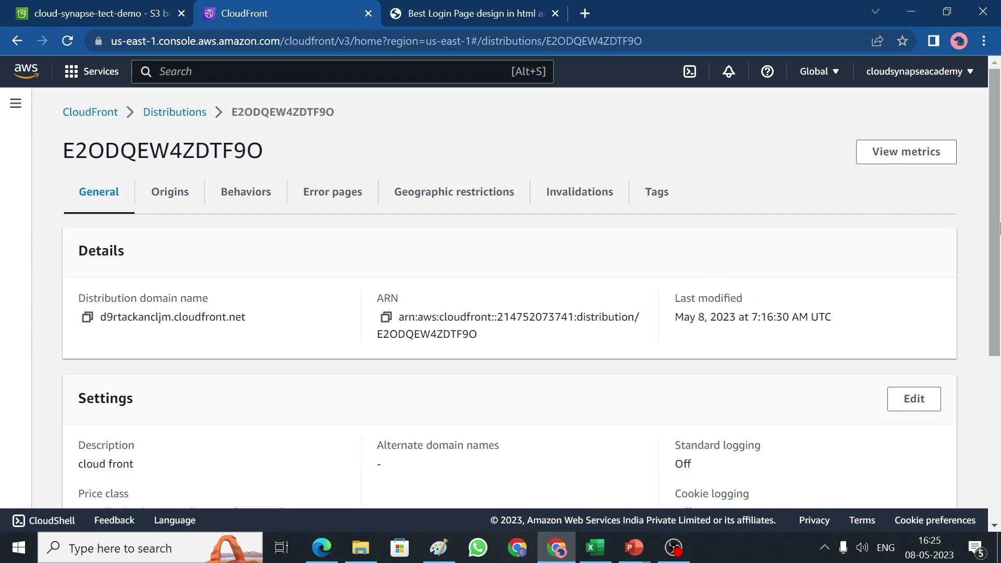
mouse_move(992, 99)
left_mouse_down()
mouse_move(991, 156)
mouse_move(992, 99)
left_mouse_up()
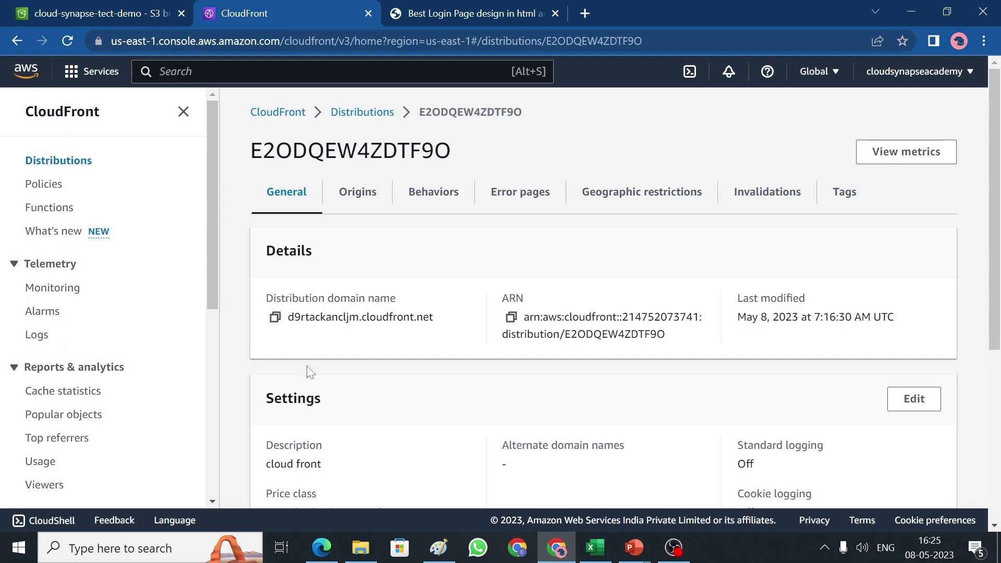
left_click_drag(208, 254, 210, 353)
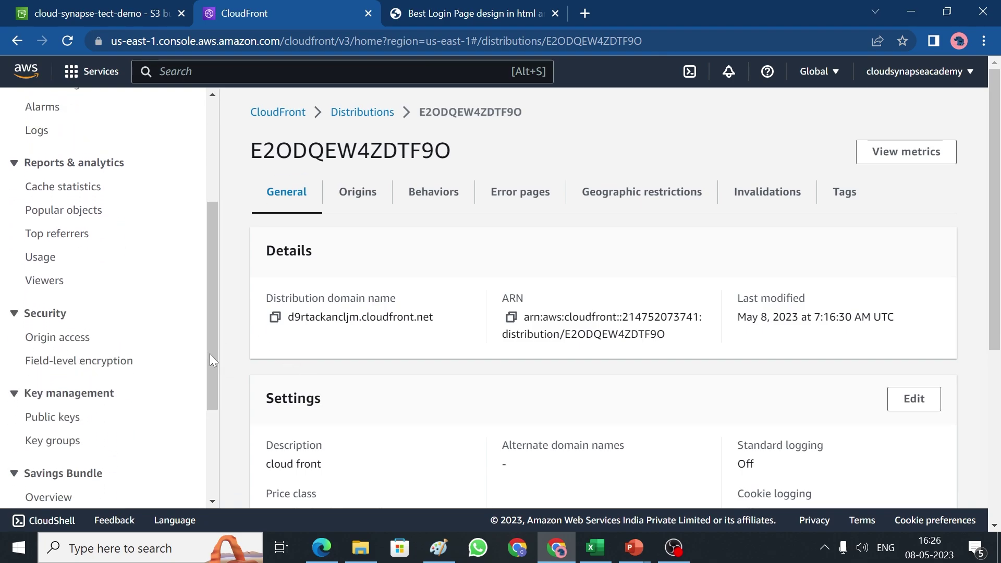
left_click(57, 284)
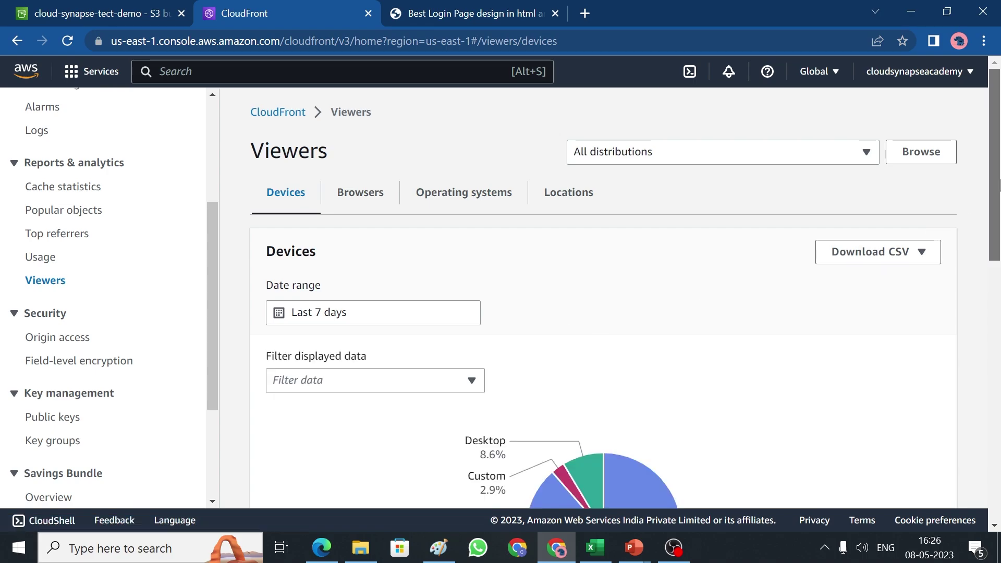
left_click_drag(992, 193, 998, 287)
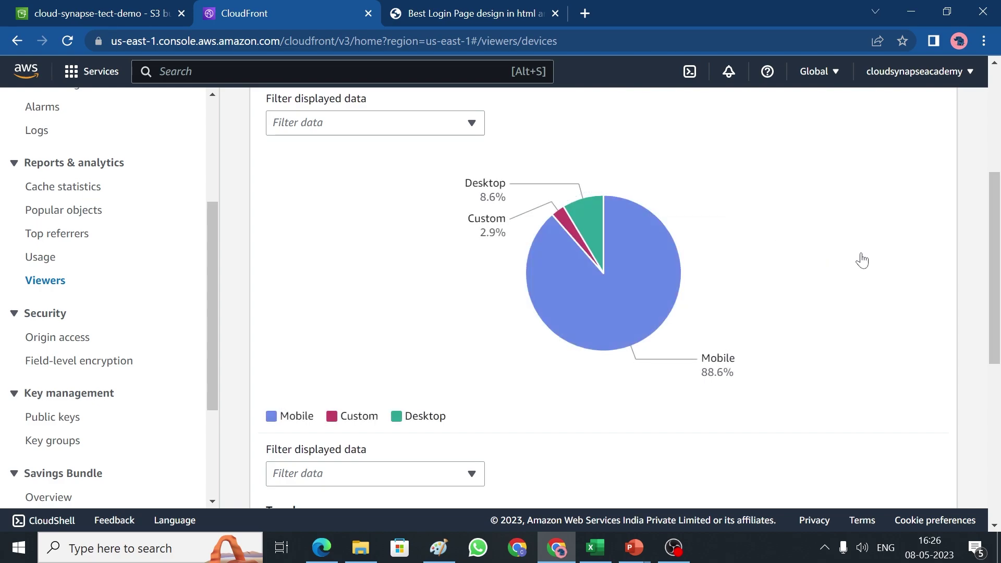
left_click_drag(991, 261, 996, 171)
Examine the Browsers chart in the Viewers report, checking the individual browser segments
left_click(362, 169)
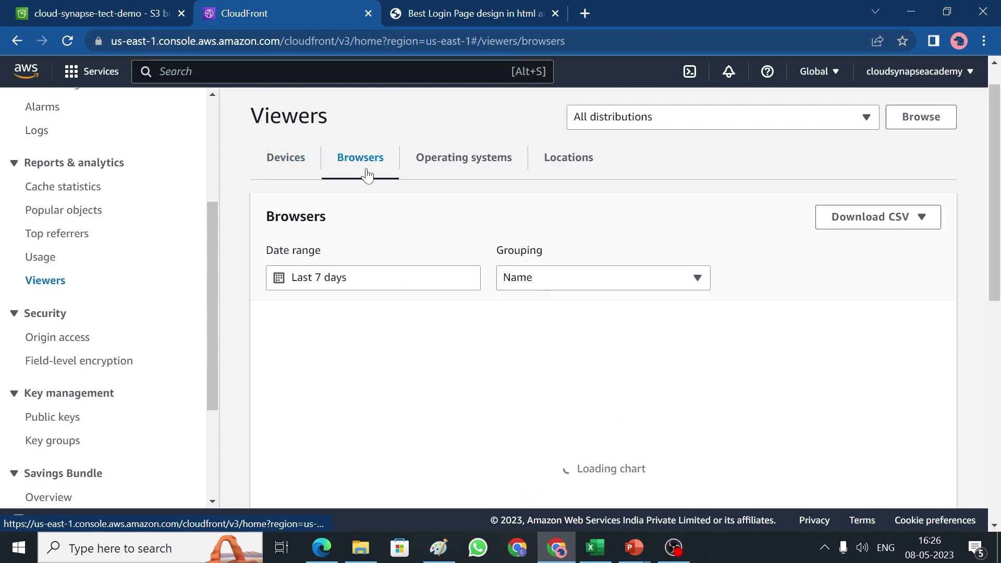
scroll(729, 287, "down", 2)
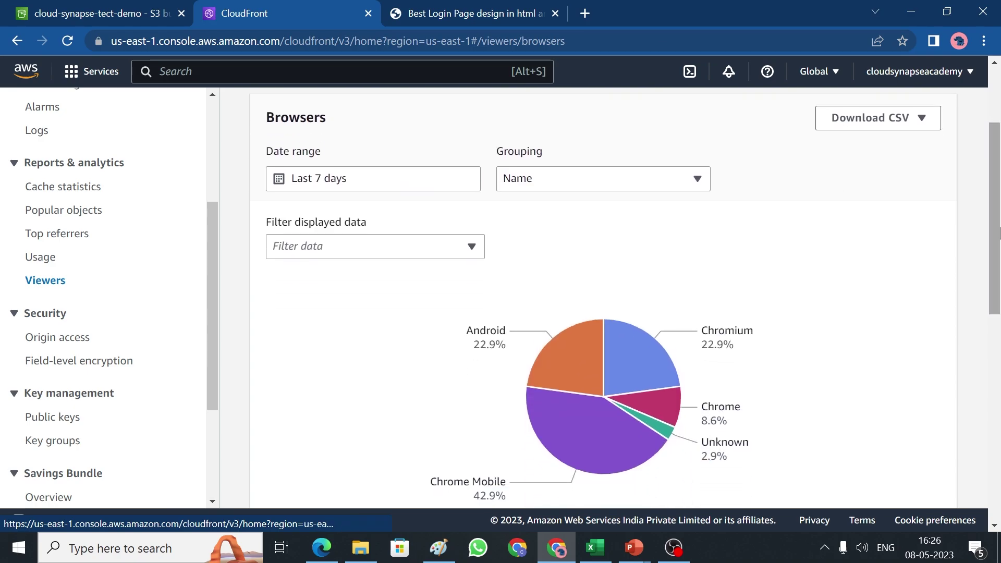
mouse_move(570, 334)
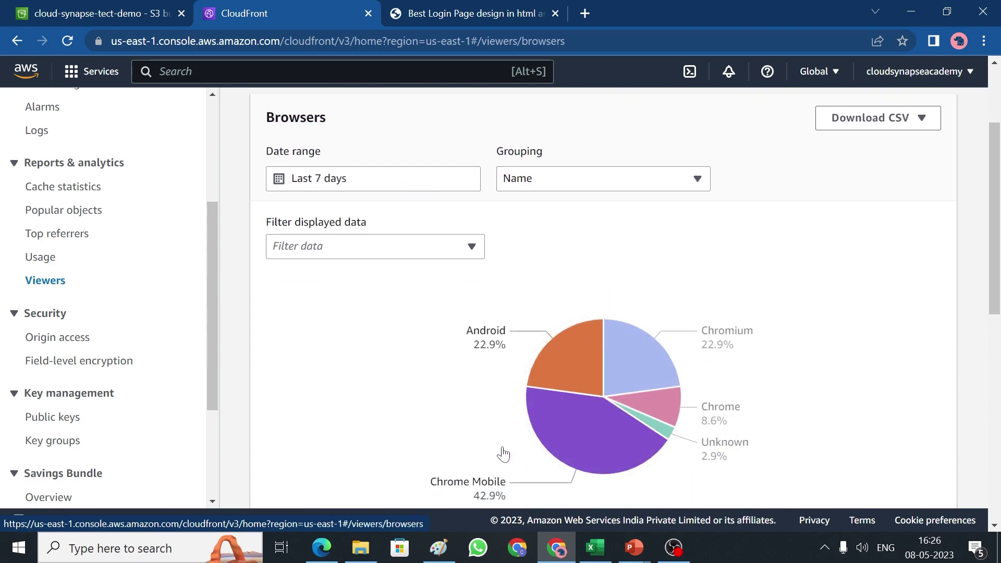
mouse_move(590, 461)
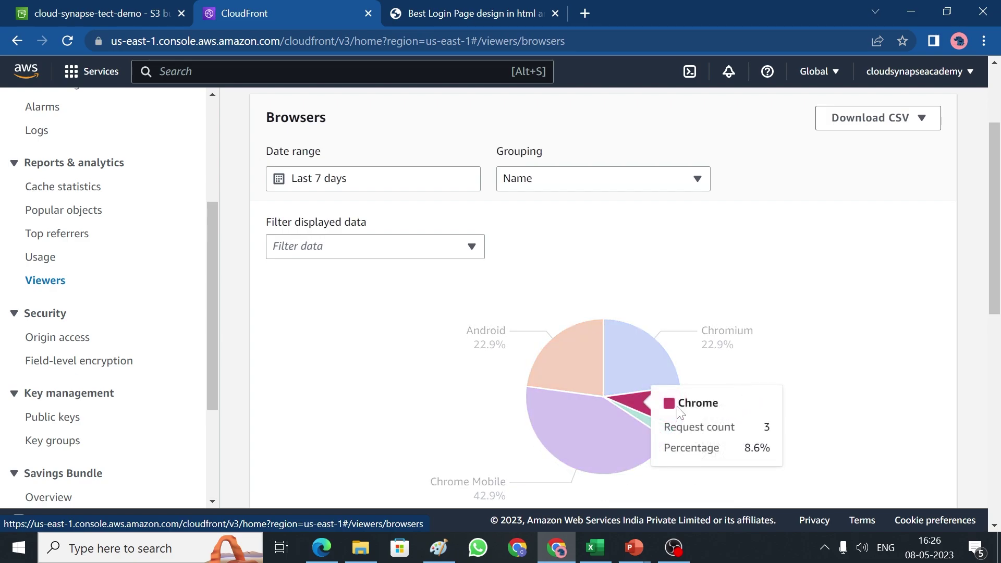
mouse_move(648, 367)
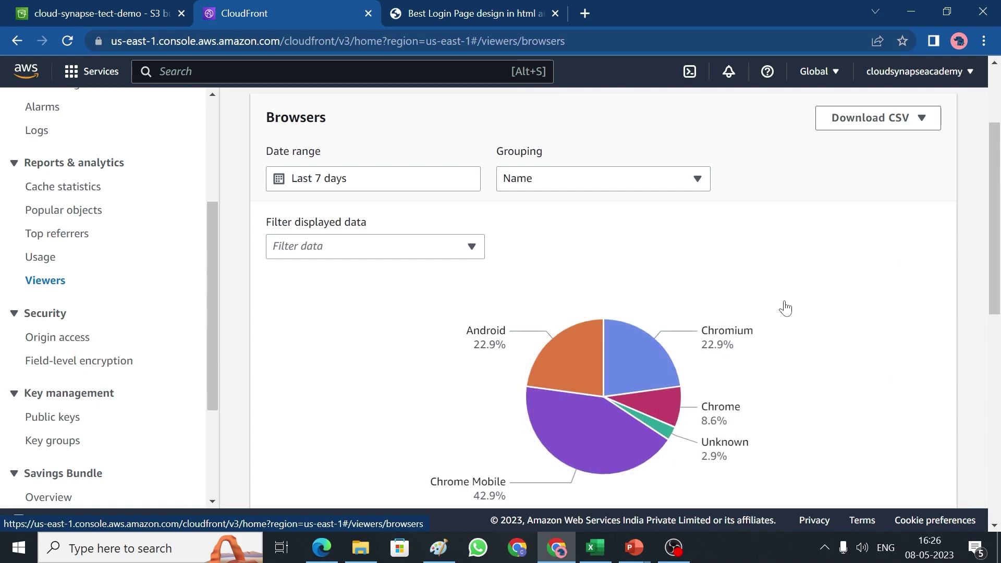
scroll(996, 244, "up", 3)
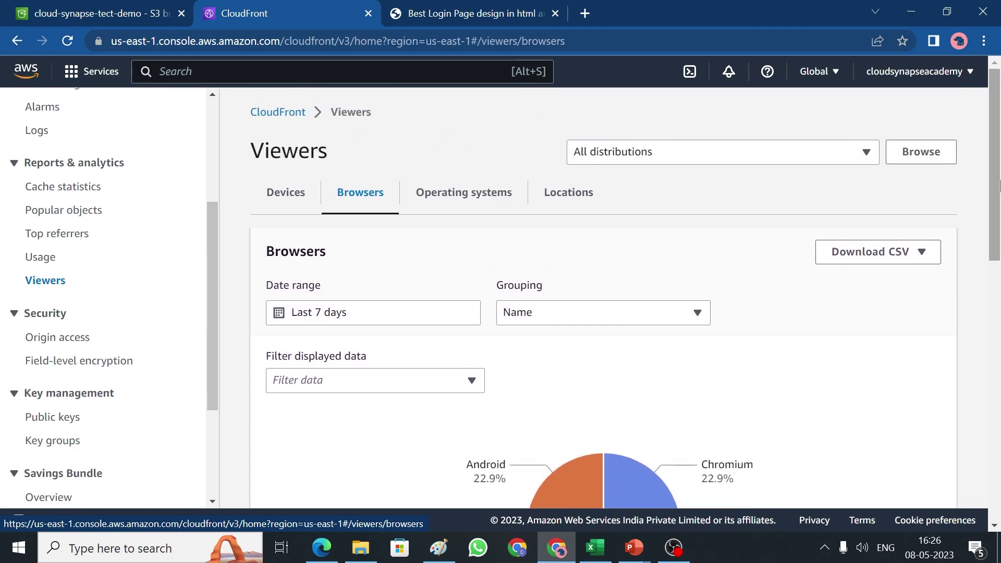
Examine the Operating systems chart in the Viewers report, including the Android segment
left_click(490, 194)
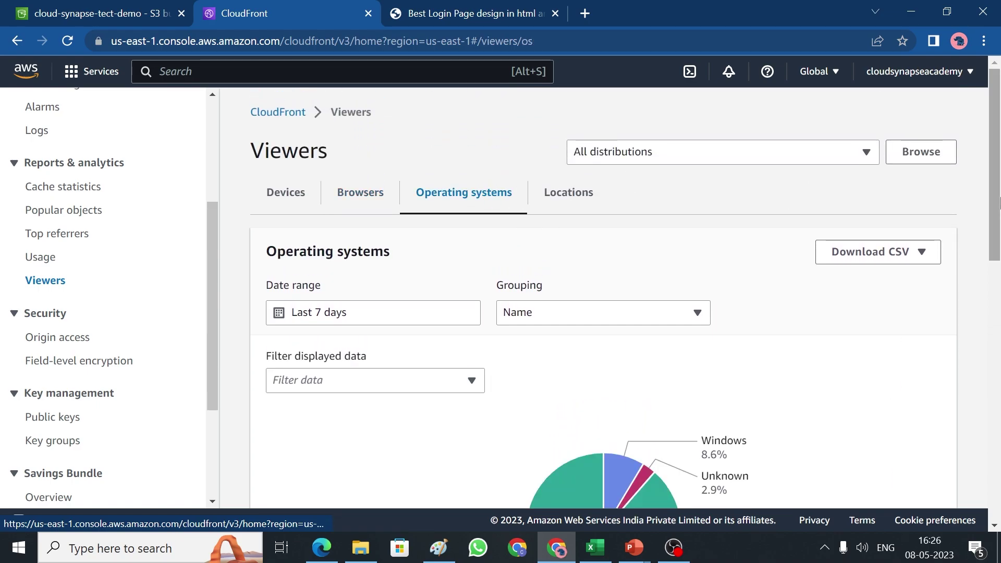
scroll(998, 227, "down", 3)
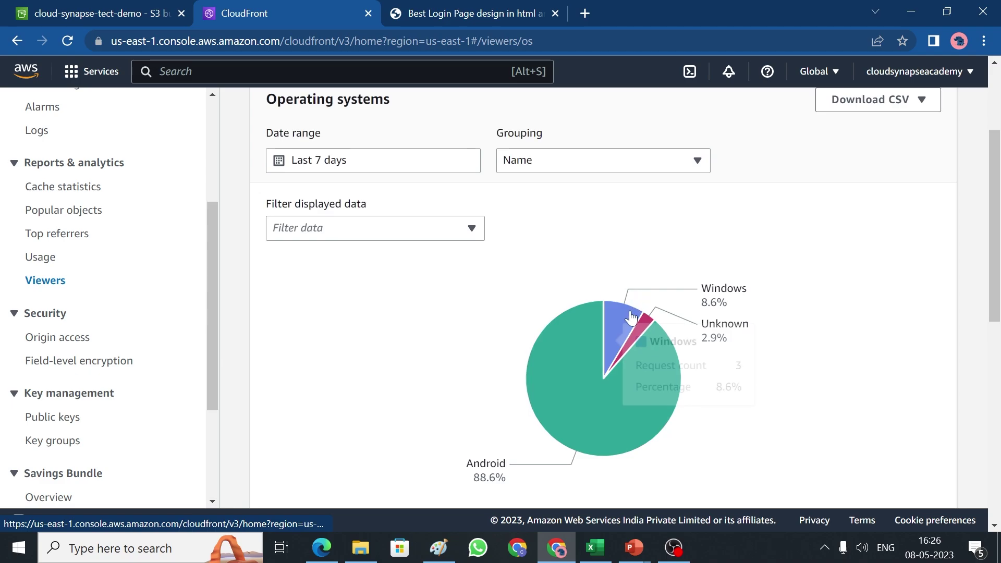
mouse_move(535, 390)
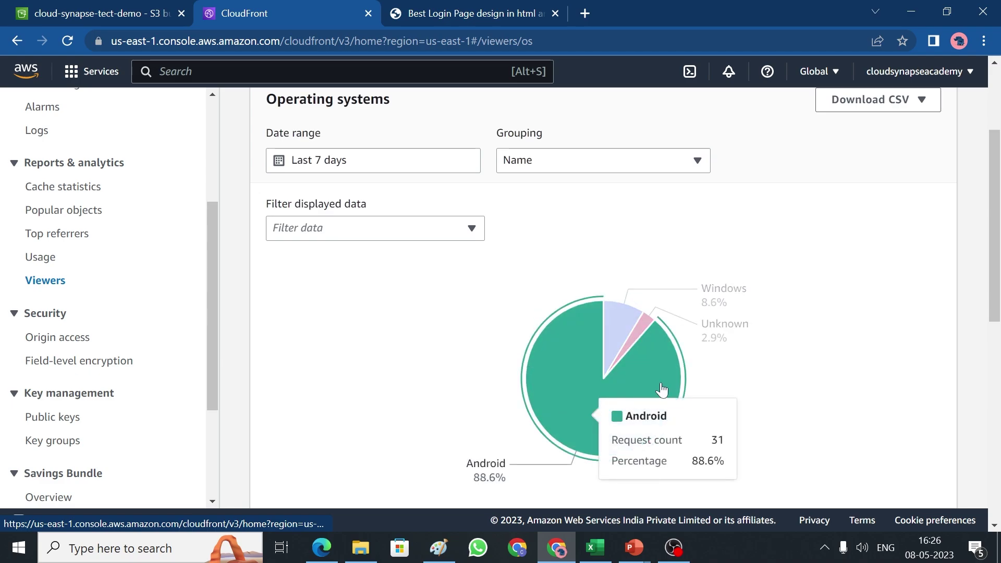
left_click_drag(994, 292, 994, 245)
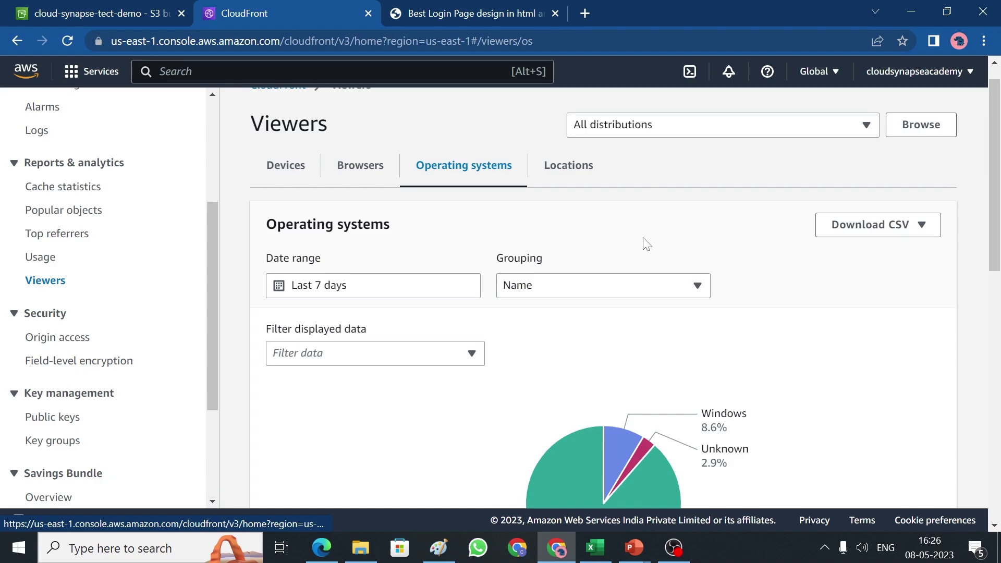
Examine the Locations trend chart in the Viewers report for the last 7 days
left_click(562, 163)
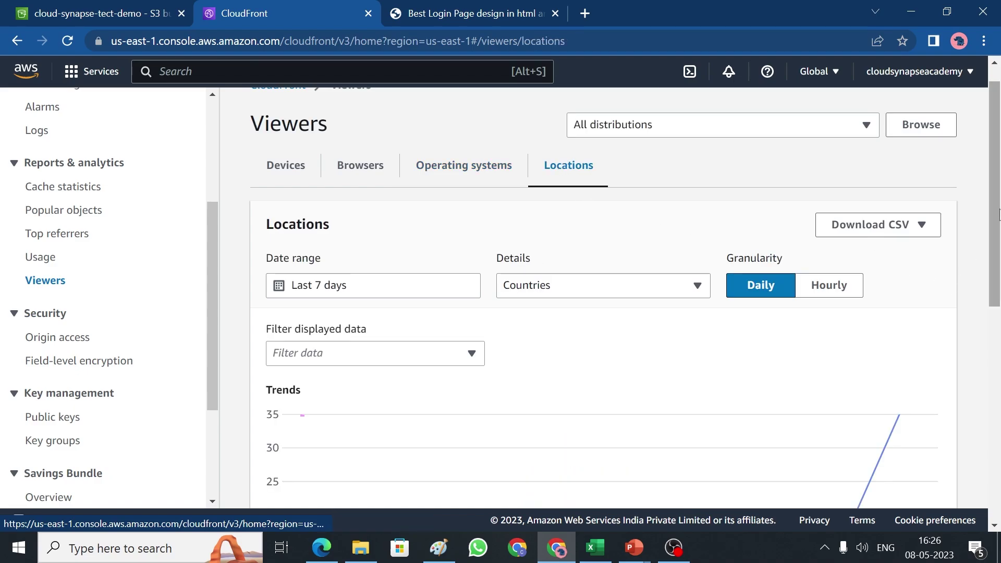
left_click_drag(987, 261, 987, 276)
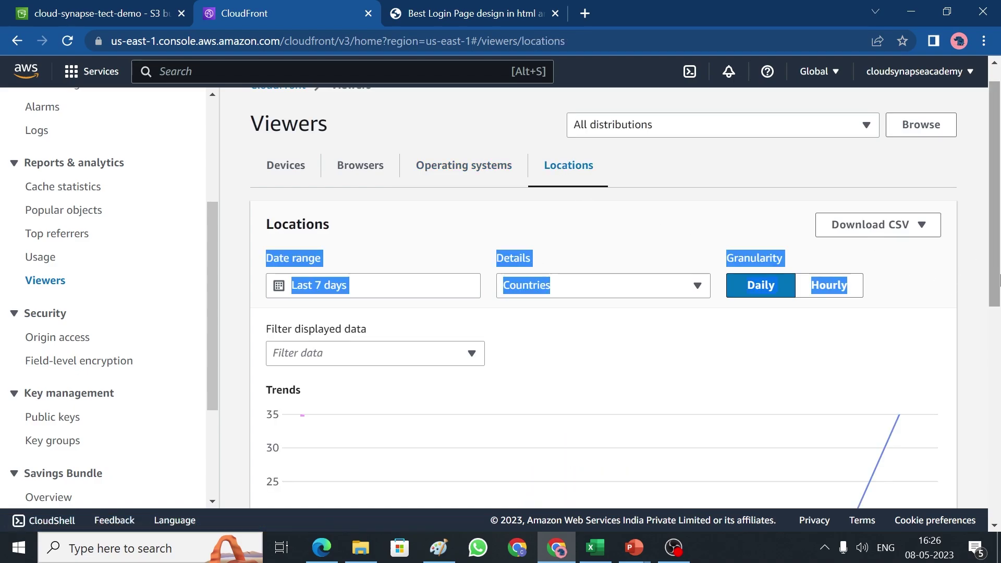
left_click(941, 336)
scroll(988, 258, "down", 3)
mouse_move(894, 267)
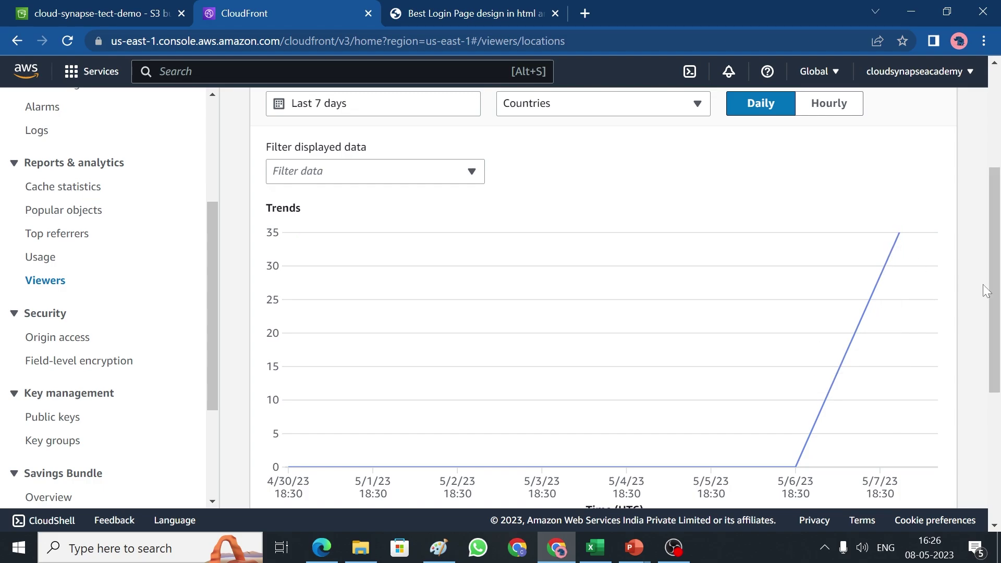
left_click_drag(994, 291, 999, 197)
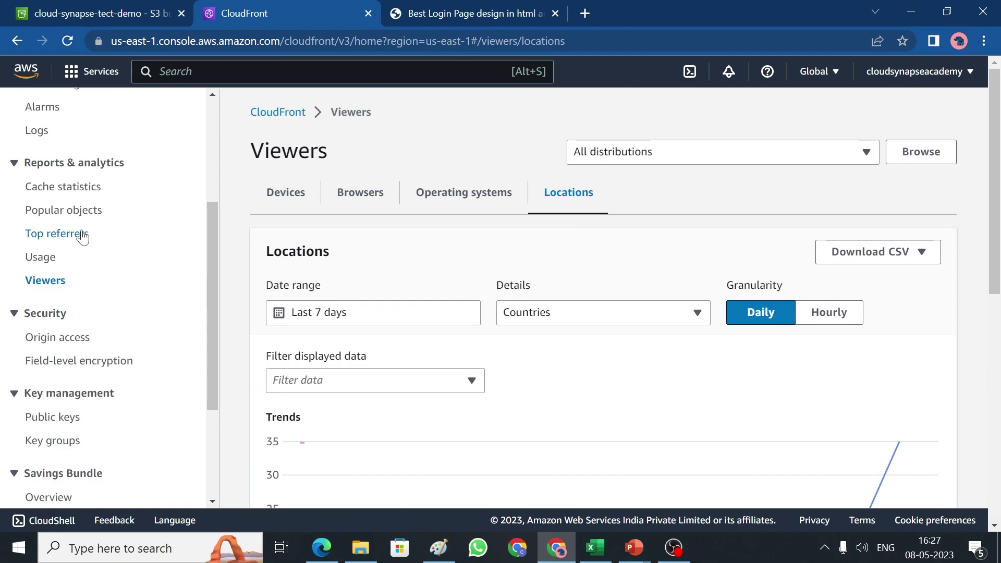
Review the Usage, Popular objects and Cache statistics reports
left_click(39, 263)
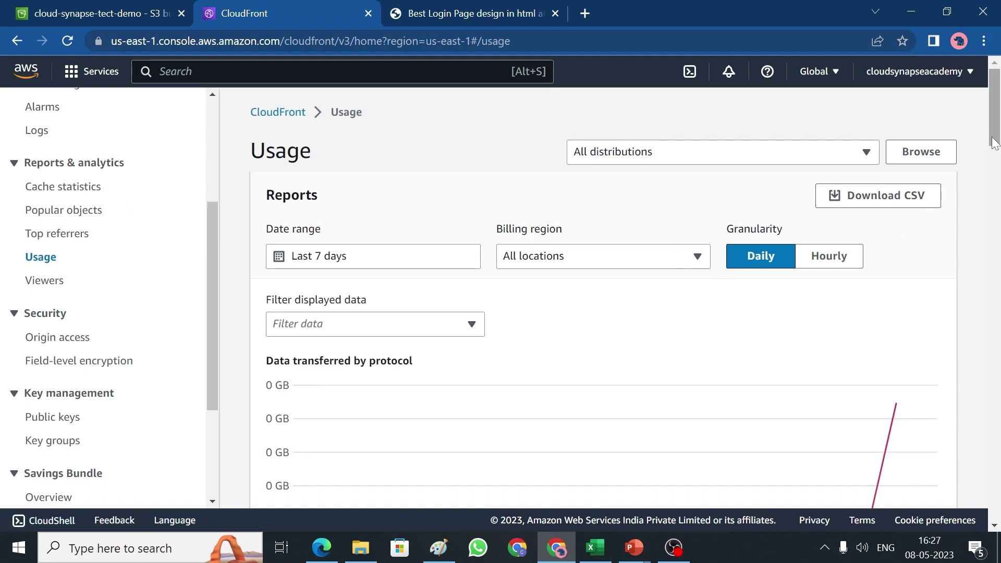
left_click(997, 222)
left_click_drag(996, 221, 997, 135)
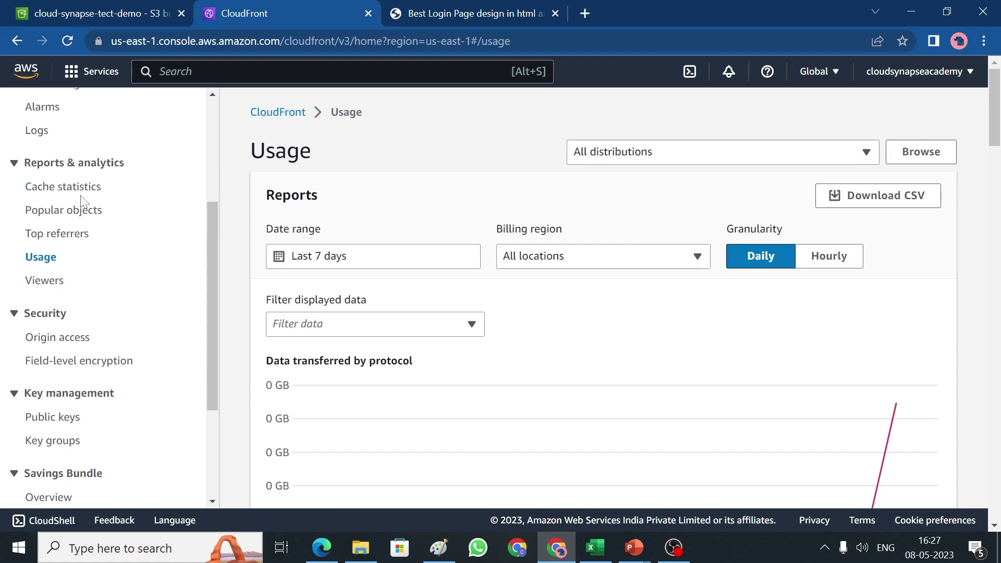
left_click(84, 214)
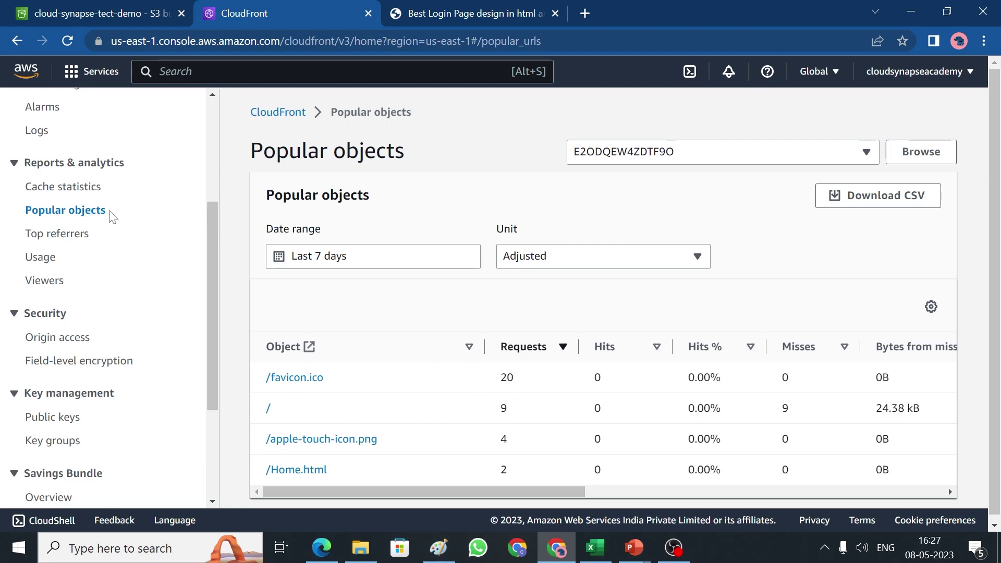
left_click(79, 194)
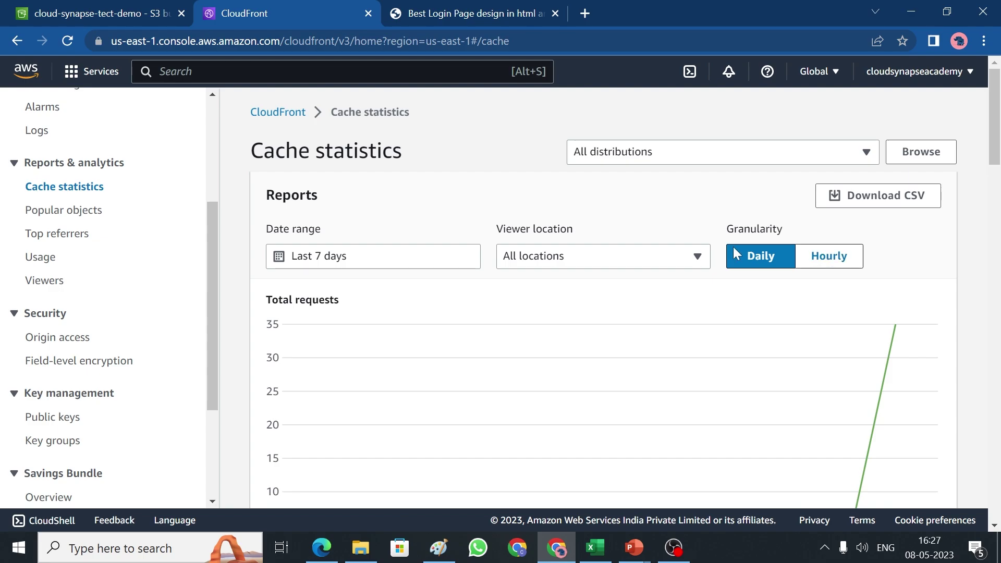
Open the distribution that has no description from the distributions list and copy its distribution domain name
left_click_drag(211, 343, 211, 234)
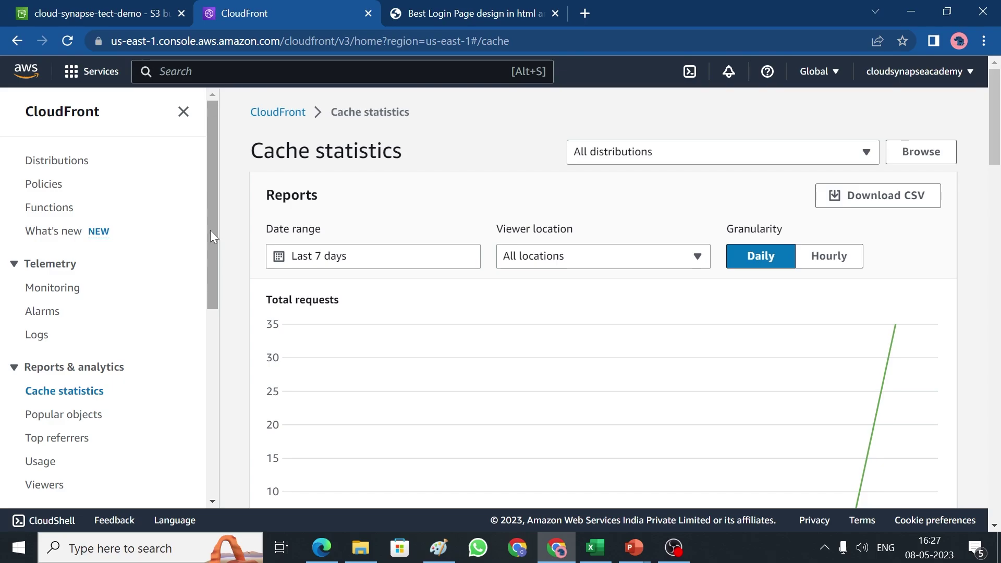
left_click(76, 160)
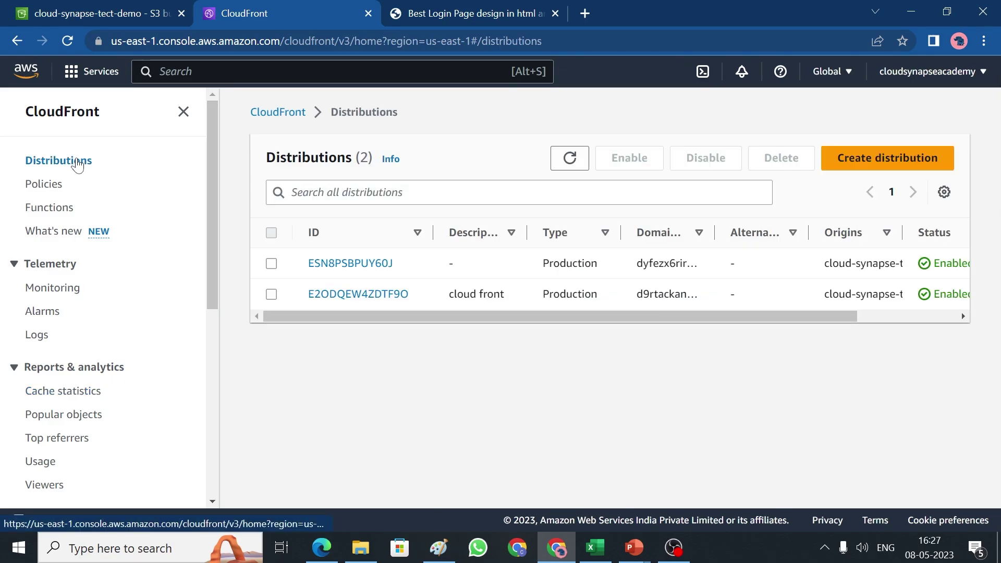
left_click_drag(601, 315, 554, 334)
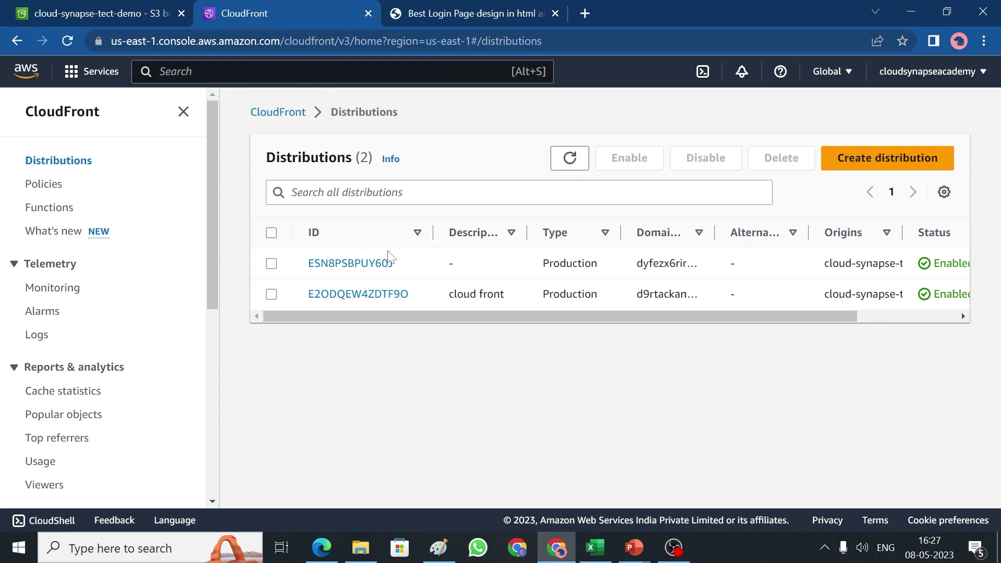
left_click(272, 264)
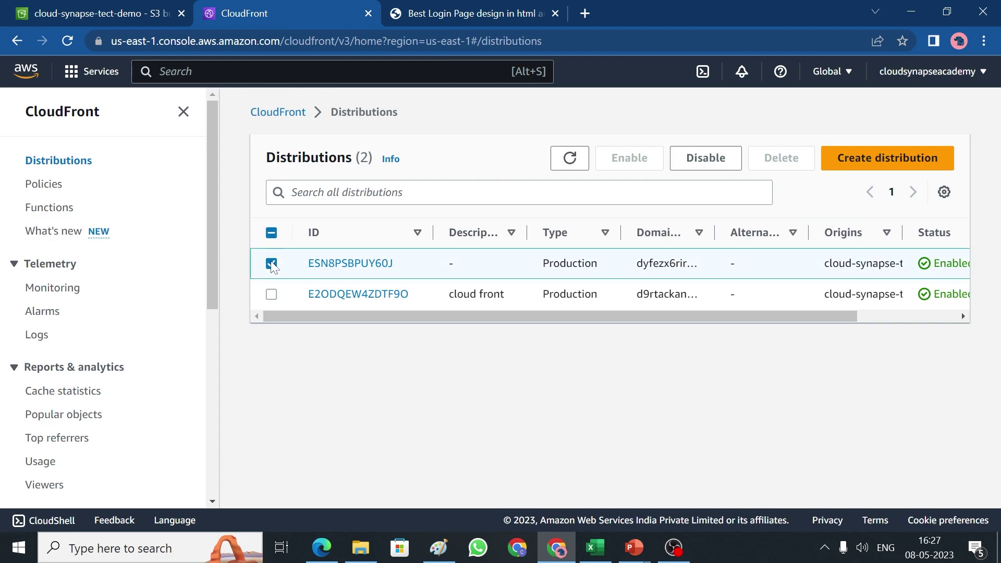
left_click(336, 264)
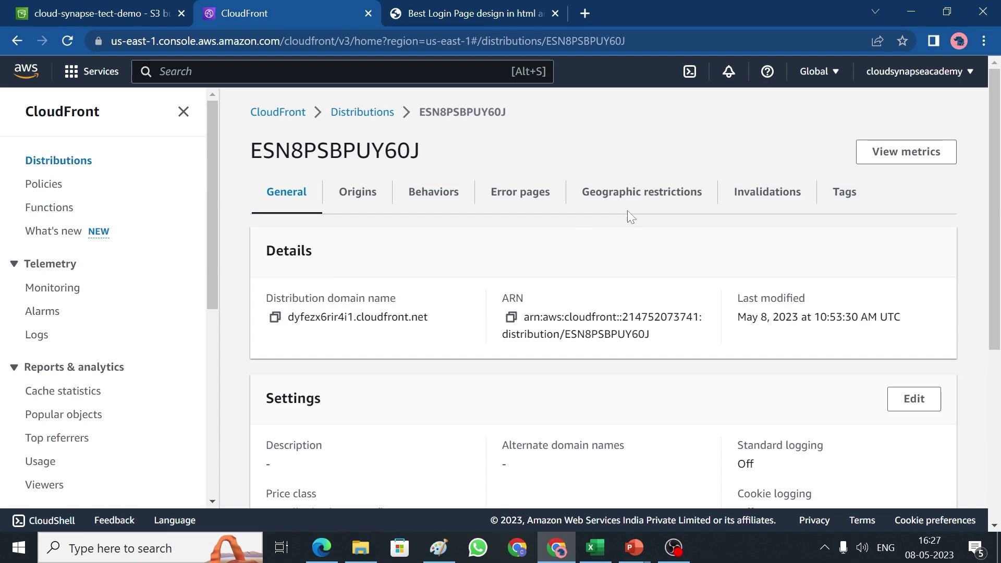
left_click(274, 319)
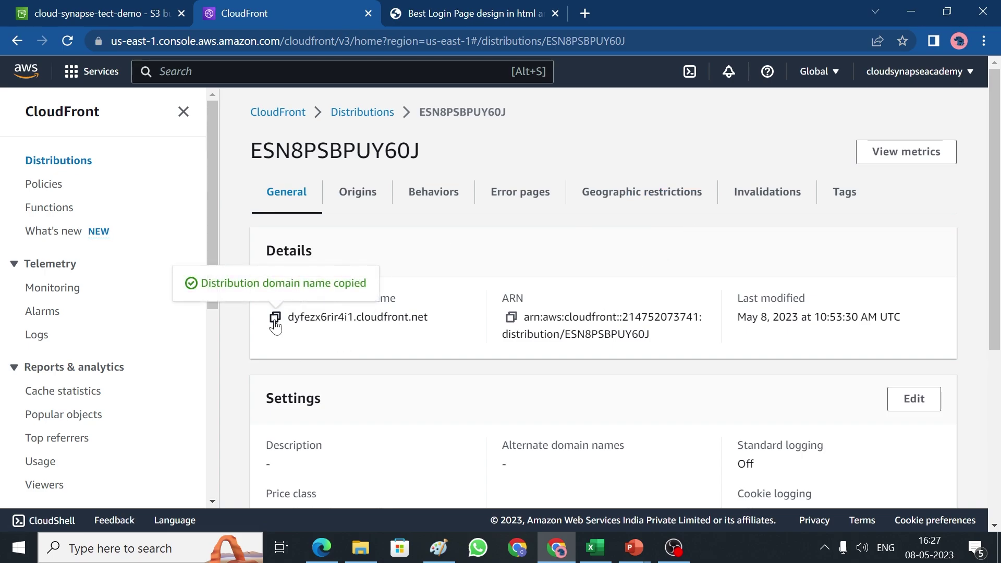
Load the copied CloudFront domain name in a new browser tab to check the website, and return to the distribution's page
left_click(584, 13)
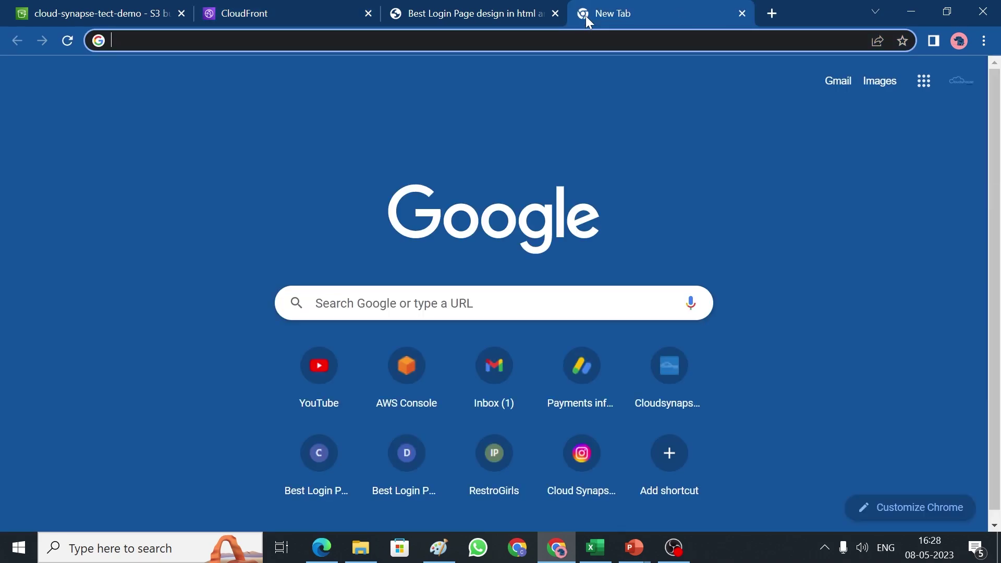
key("ctrl+v")
key("Return")
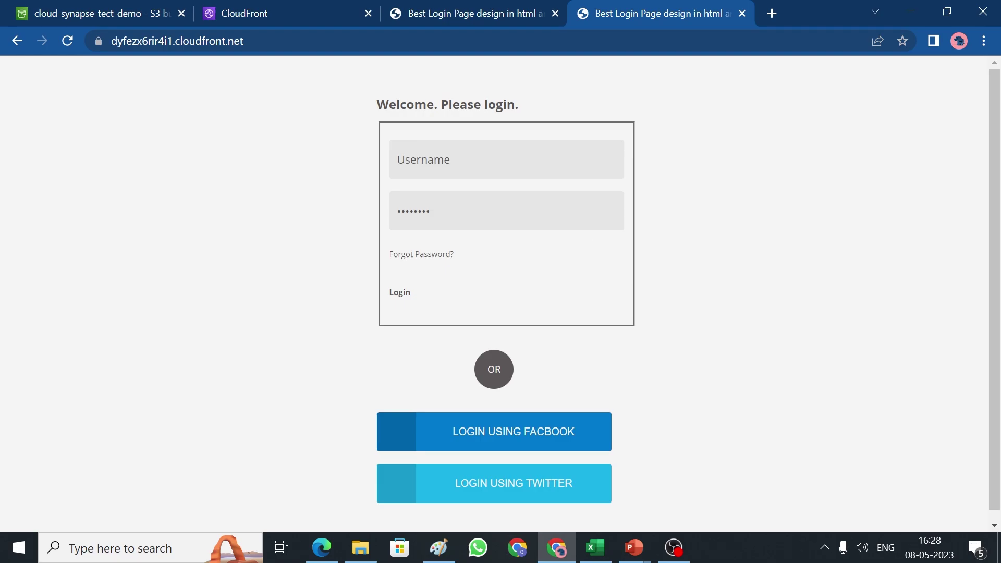
left_click(276, 14)
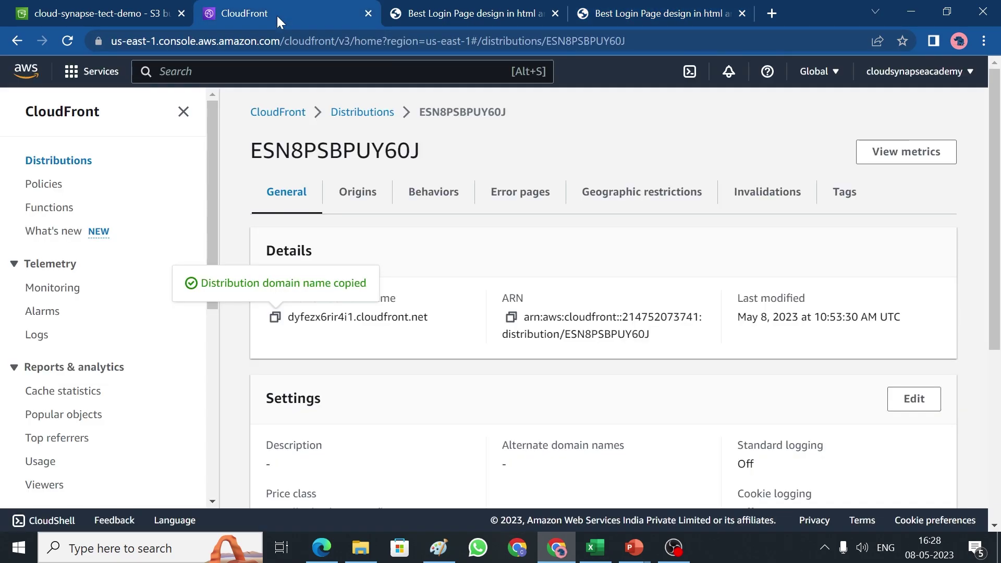